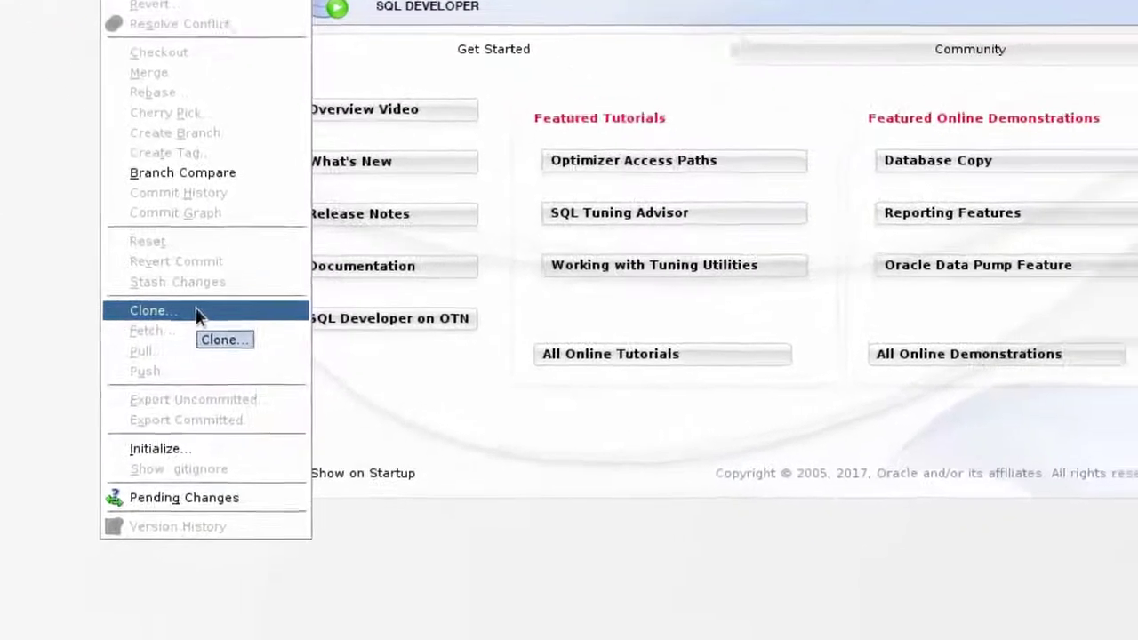
# Start a Git clone and copy the SSH clone URL of the oracle/dino-date repository from GitHub in the browser.
pyautogui.click(478, 438)
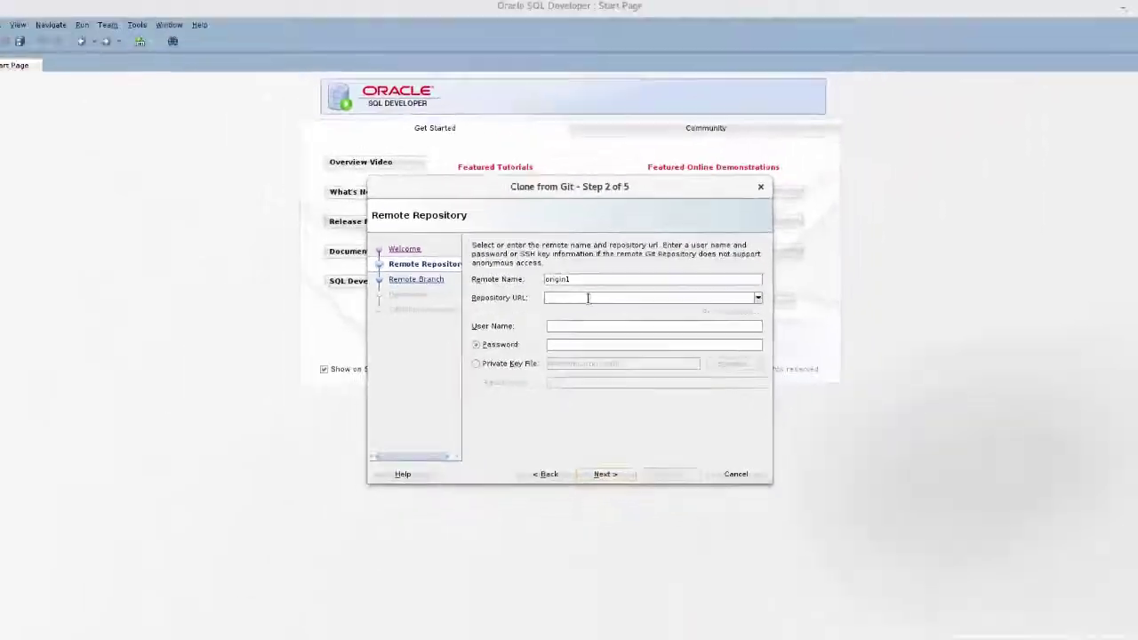
pyautogui.hotkey('alt', 'Tab')
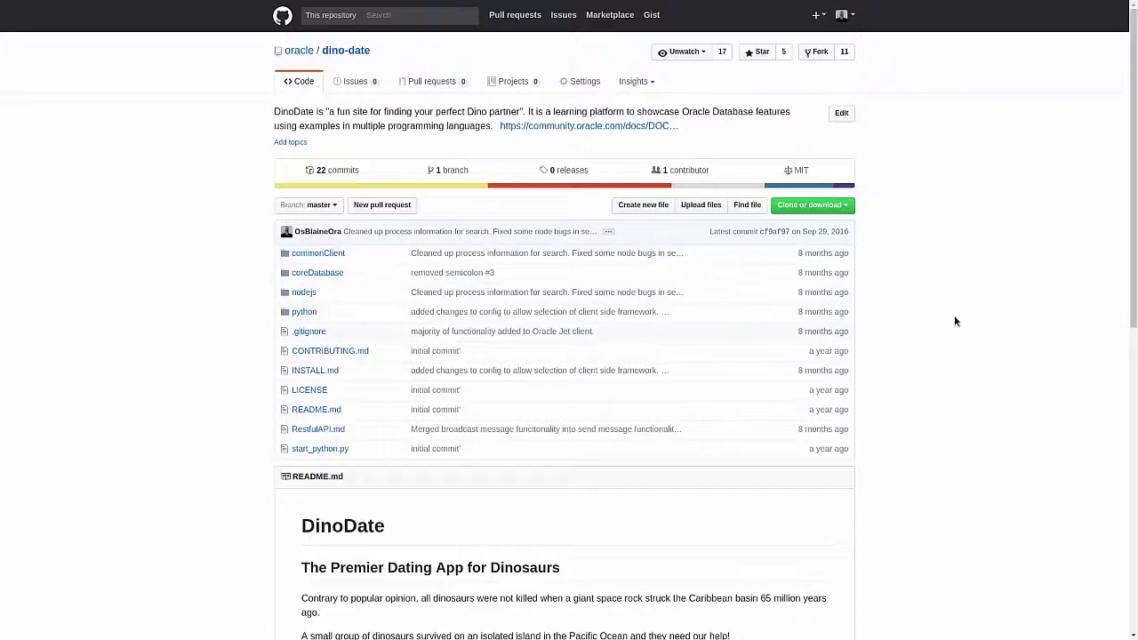
pyautogui.click(845, 206)
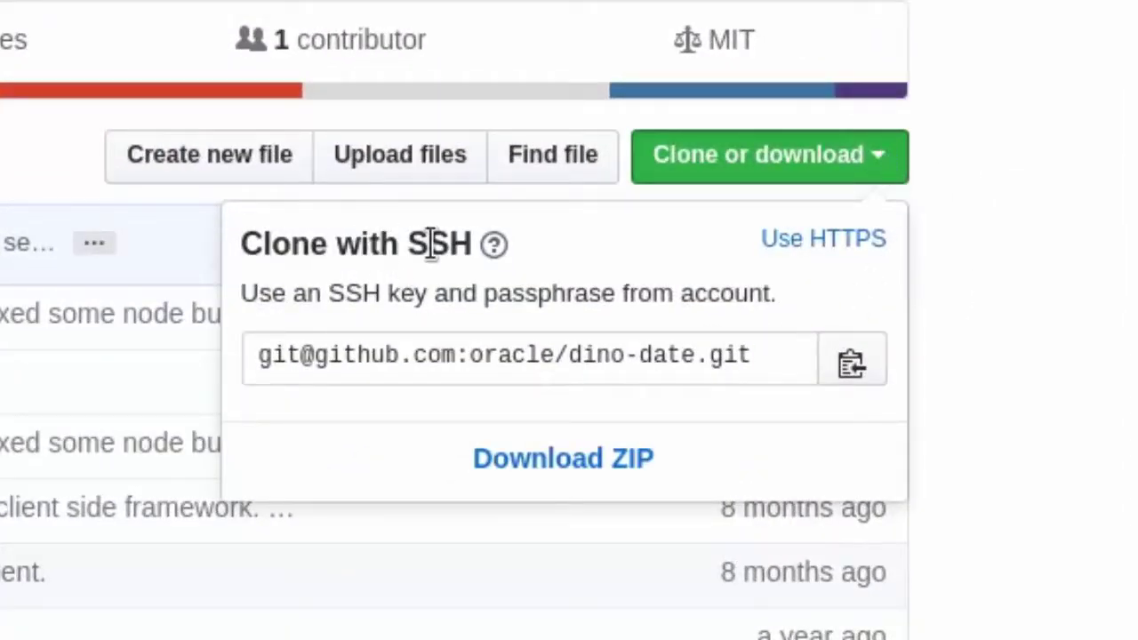
pyautogui.click(851, 372)
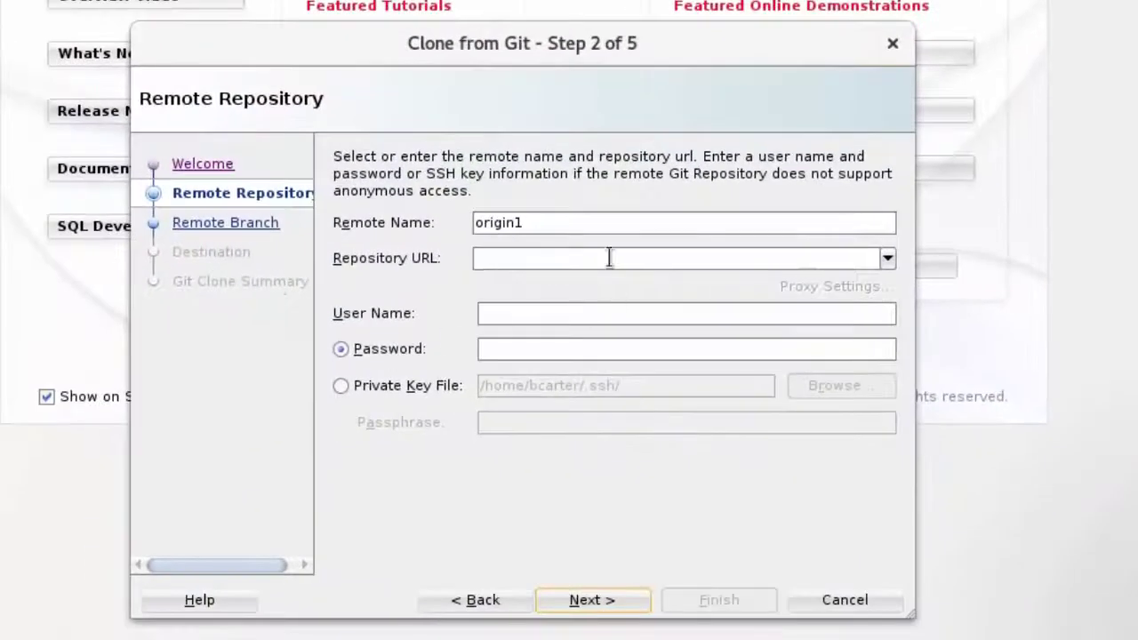
pyautogui.click(610, 257)
pyautogui.hotkey('ctrl', 'v')
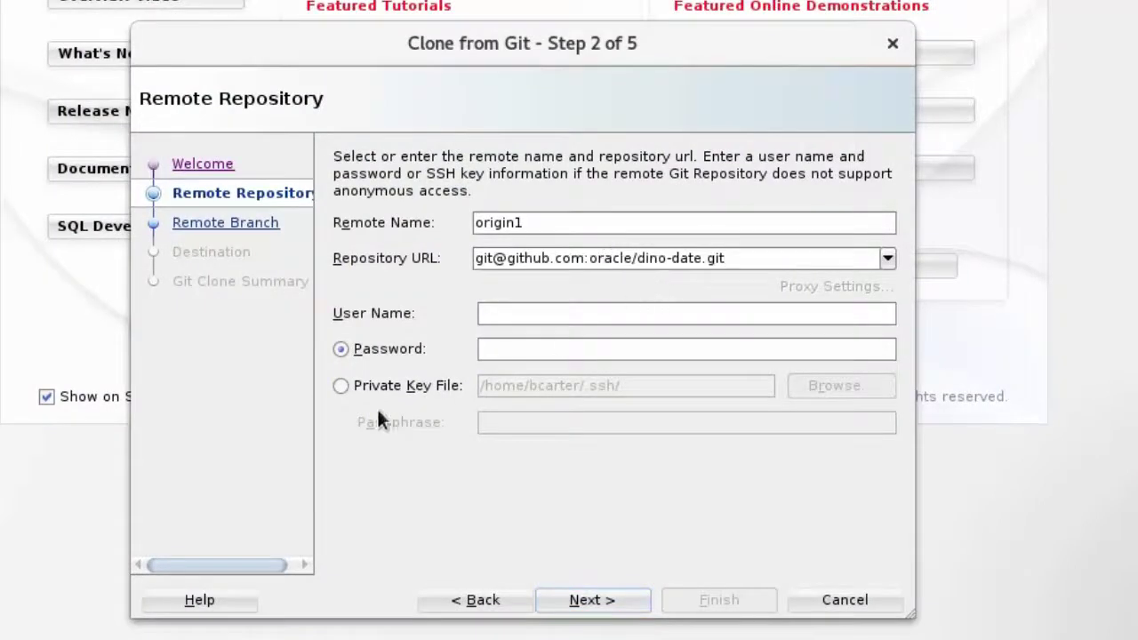
pyautogui.click(343, 391)
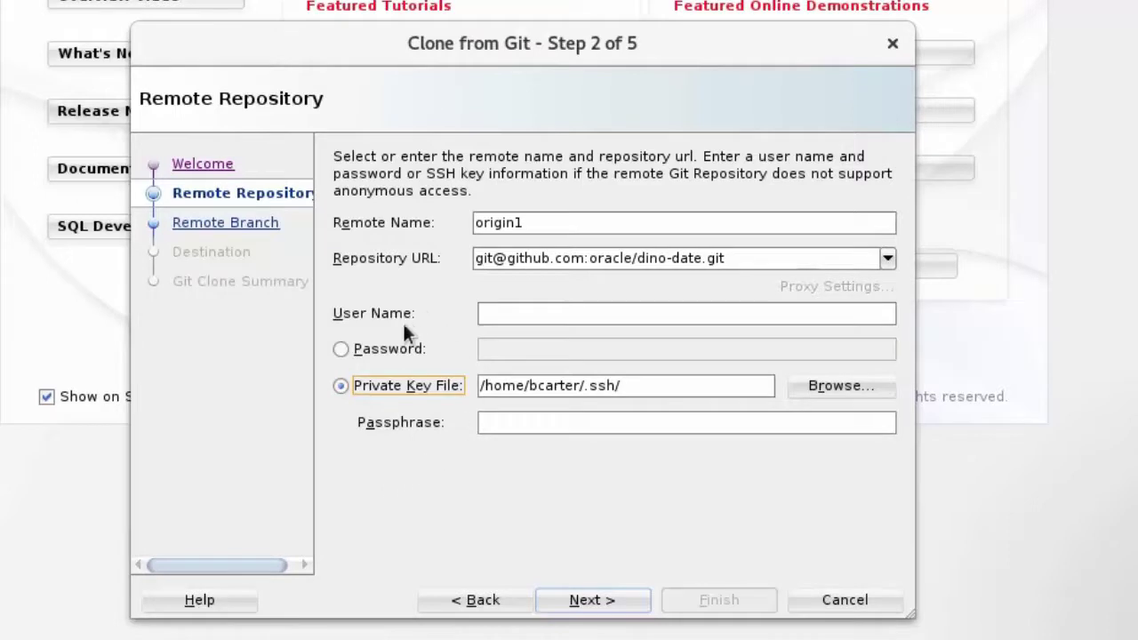
pyautogui.click(628, 605)
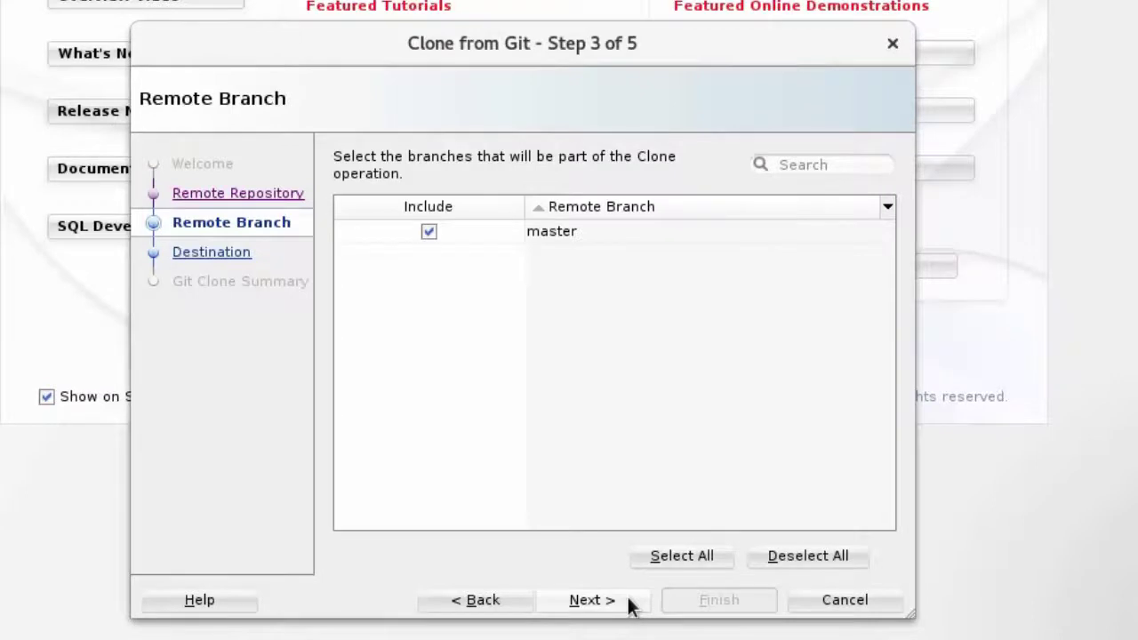
# Accept the master branch, the default destination and the clone name dino-date, and run the clone.
pyautogui.click(627, 604)
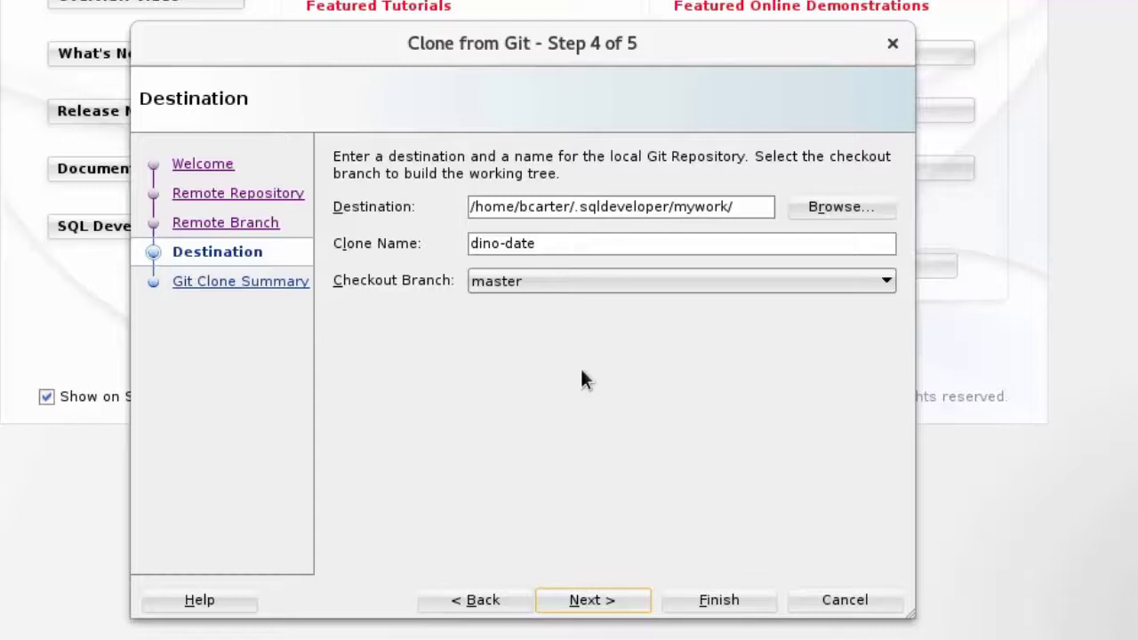
pyautogui.click(607, 241)
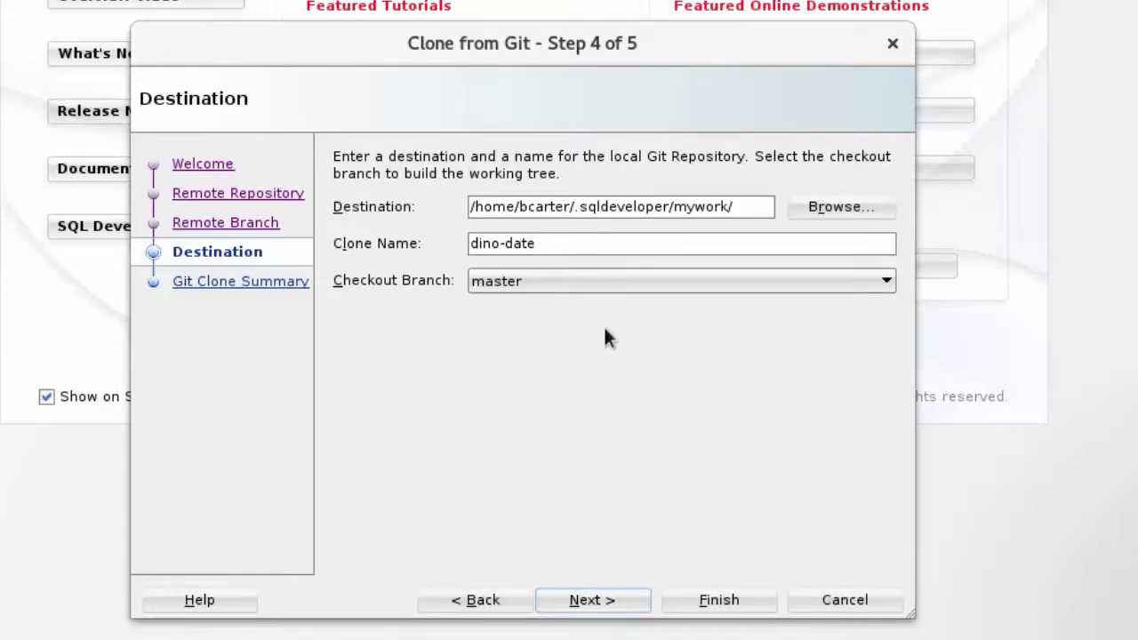
pyautogui.click(618, 605)
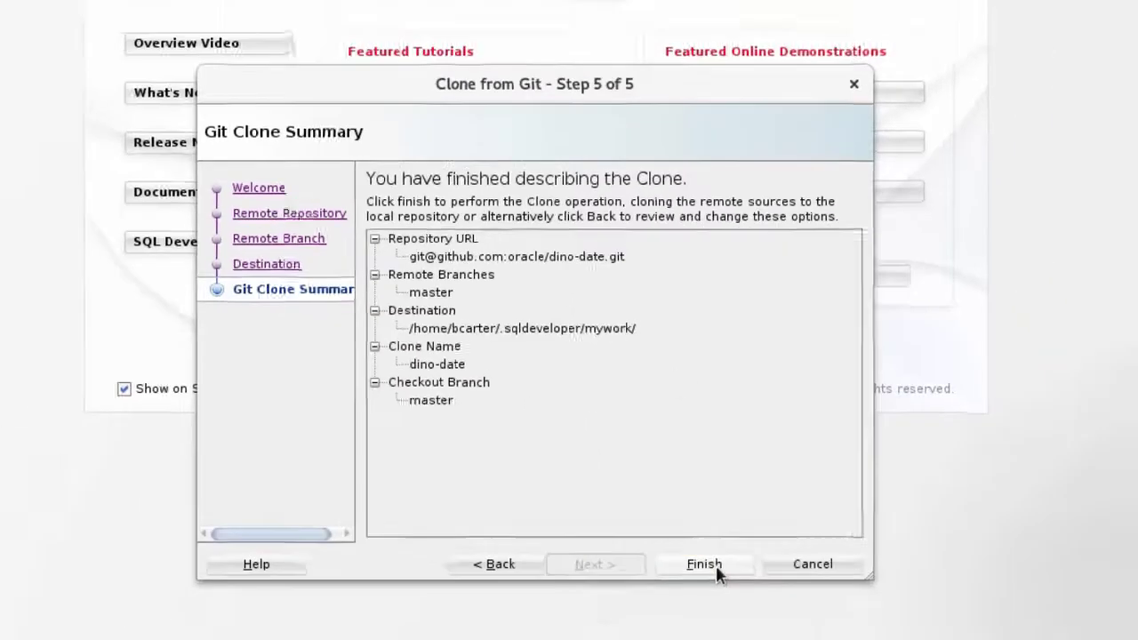
pyautogui.click(718, 598)
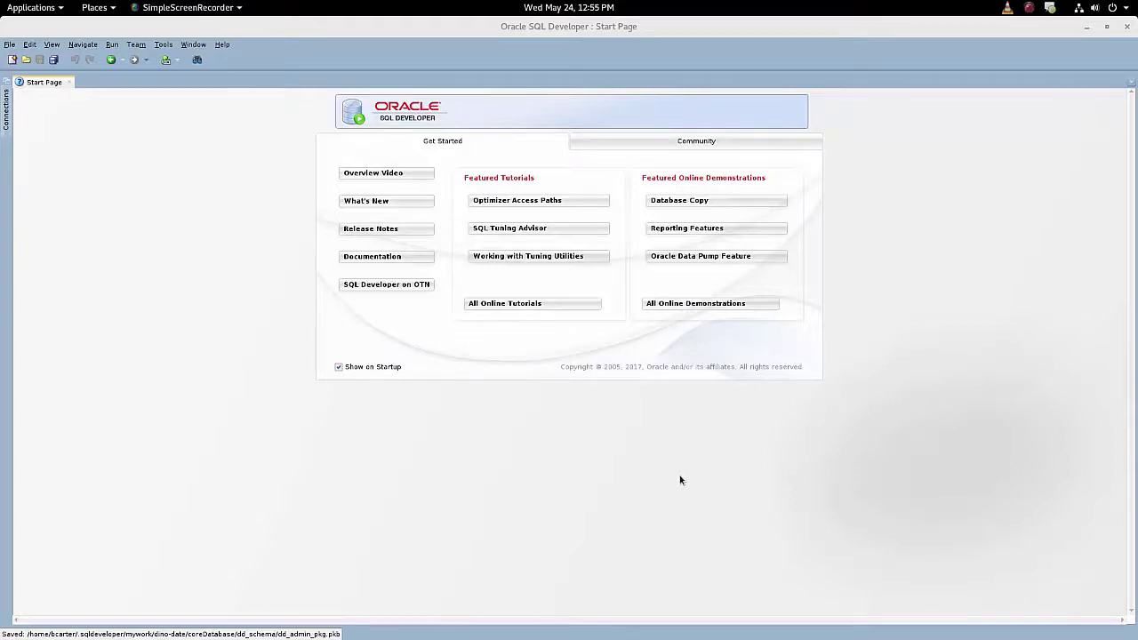
# Open dd_admin_pkg.pkb from dino-date's coreDatabase/dd_schema folder and view its revision history.
pyautogui.click(26, 60)
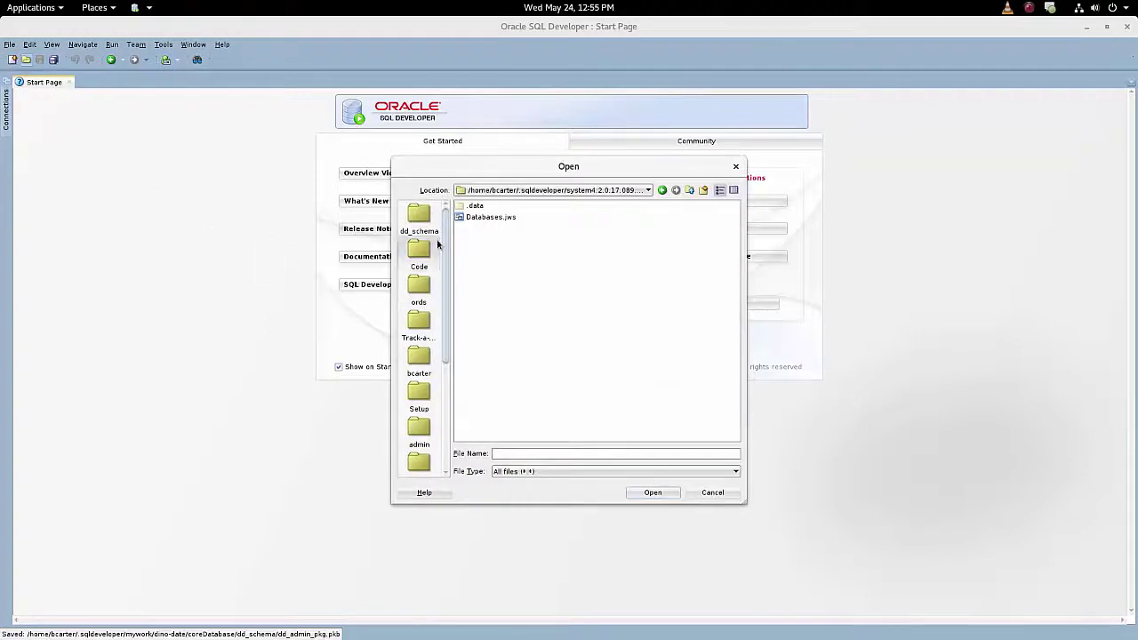
pyautogui.click(419, 220)
pyautogui.click(549, 190)
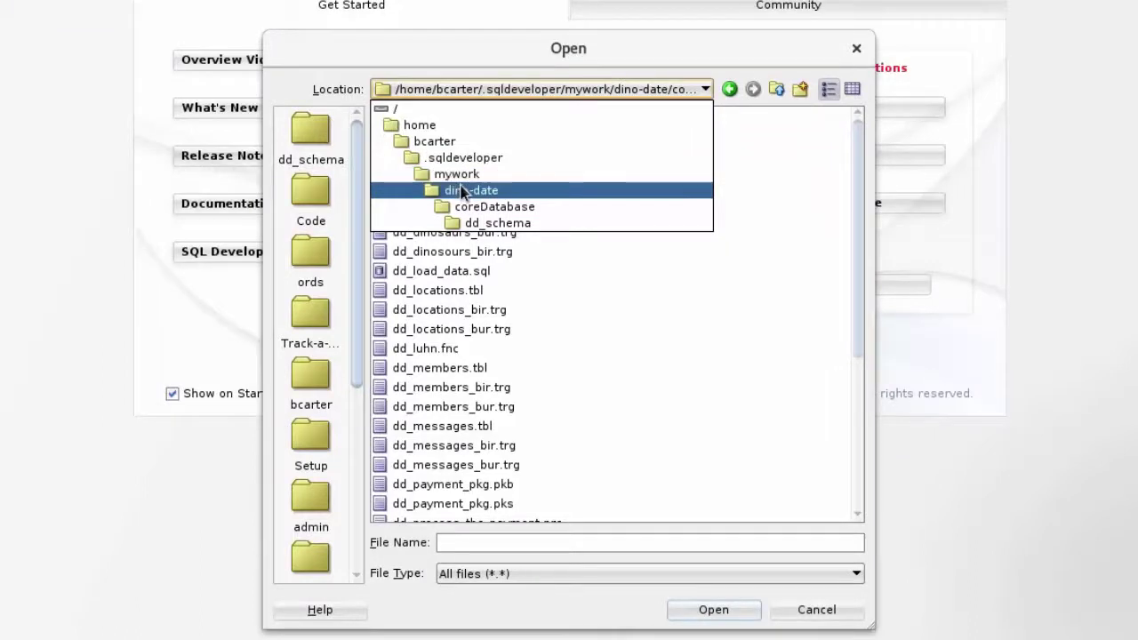
pyautogui.click(548, 223)
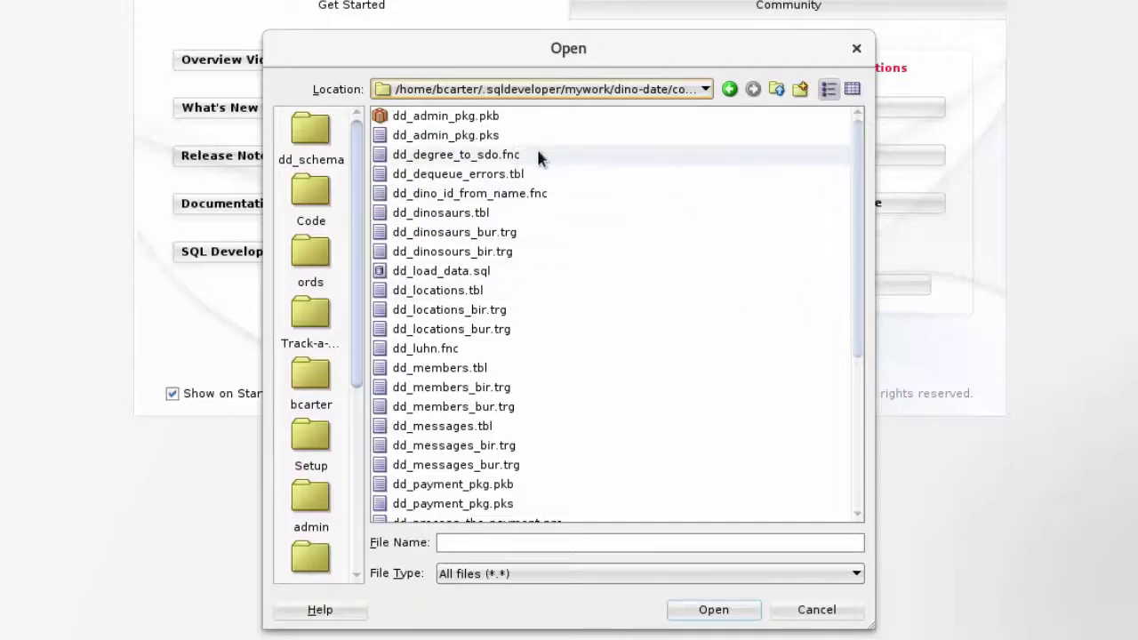
pyautogui.doubleClick(469, 125)
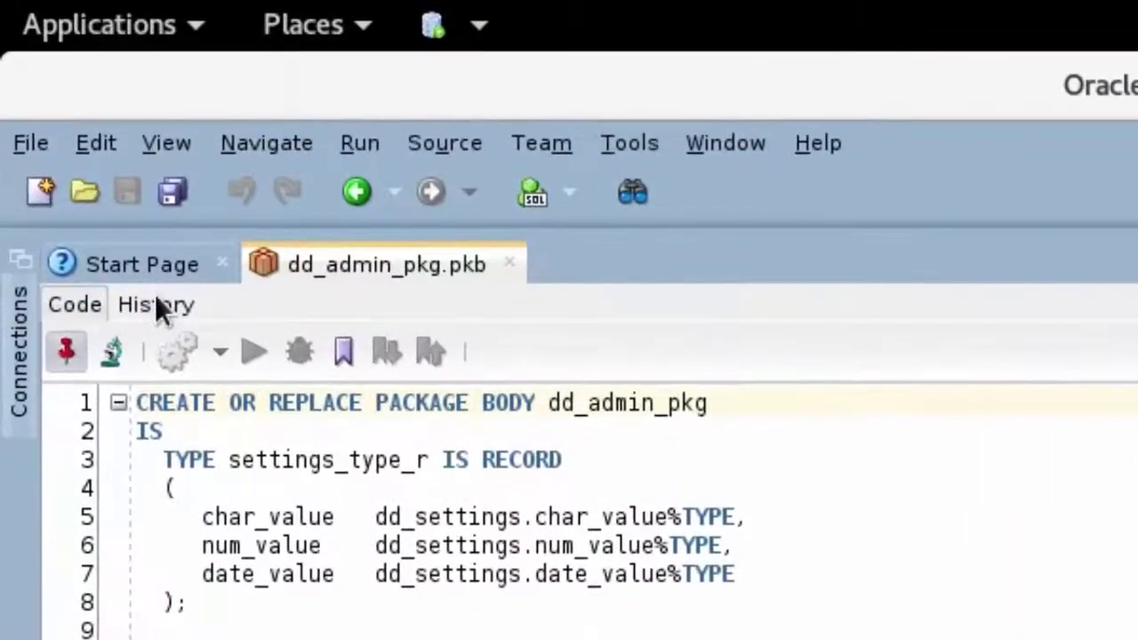
pyautogui.click(155, 299)
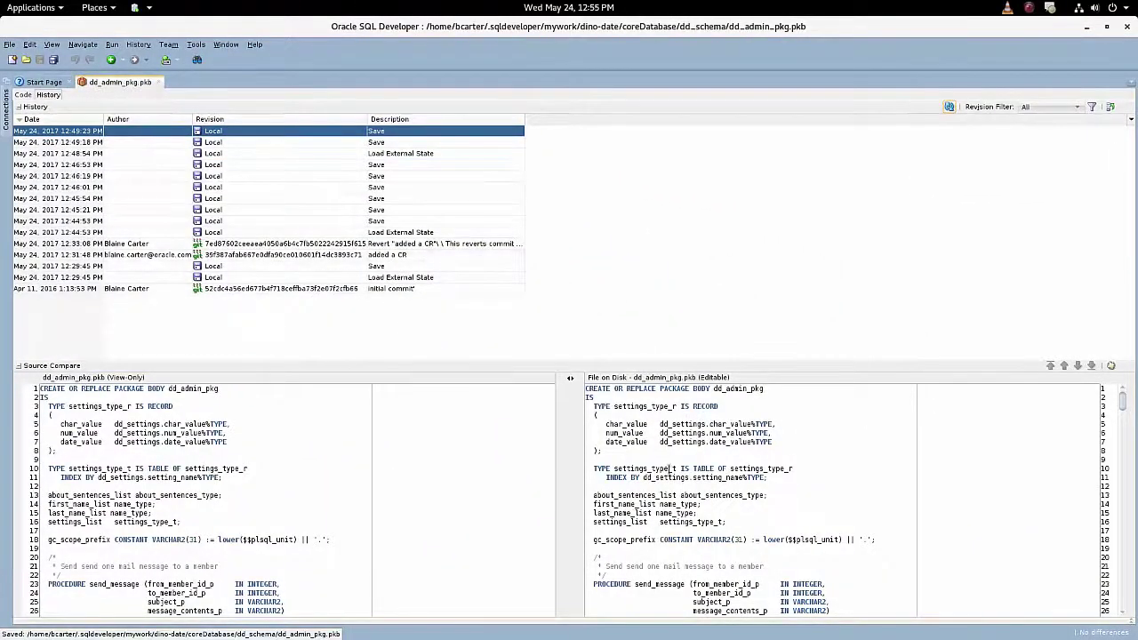
# Return to the code, add a blank line above the gc_scope_prefix constant and save the file.
pyautogui.click(22, 94)
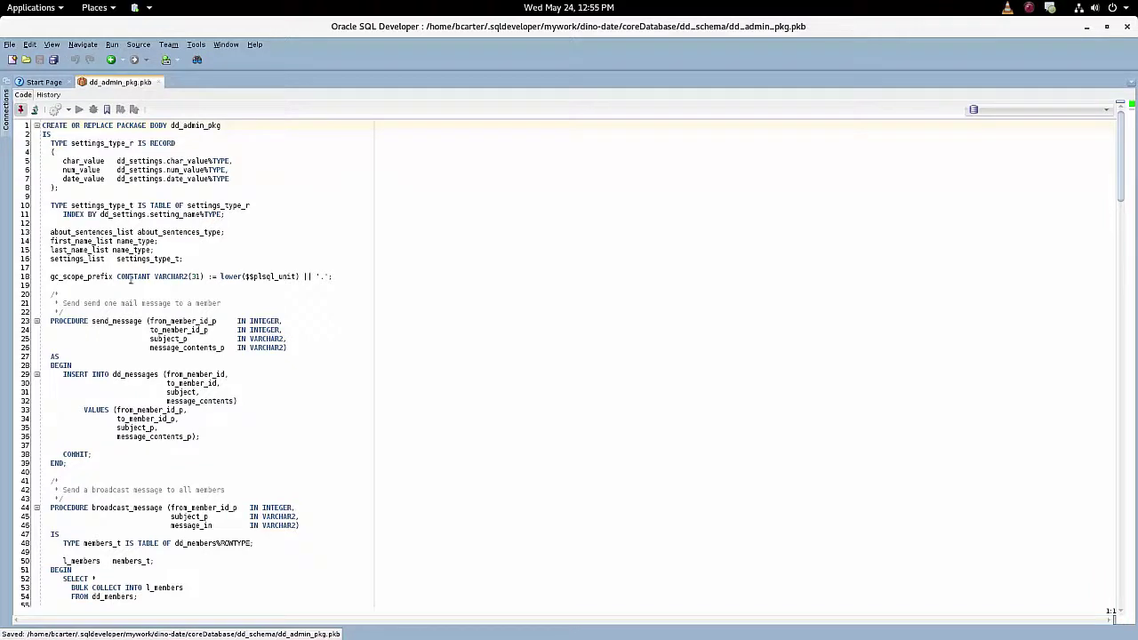
pyautogui.click(125, 266)
pyautogui.press('Return')
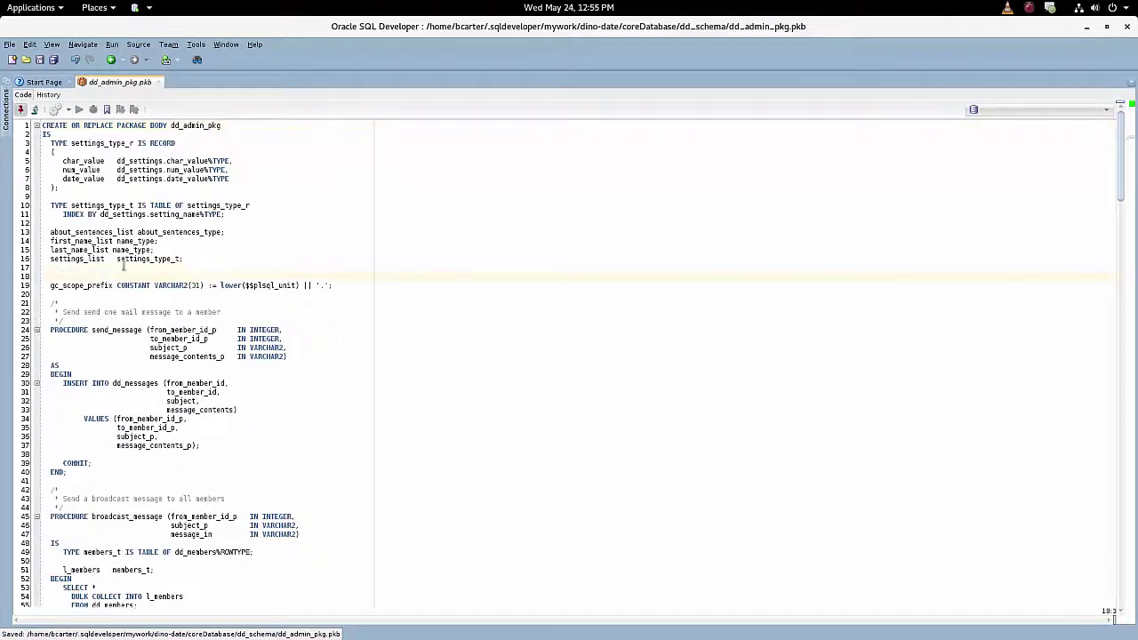
pyautogui.click(39, 60)
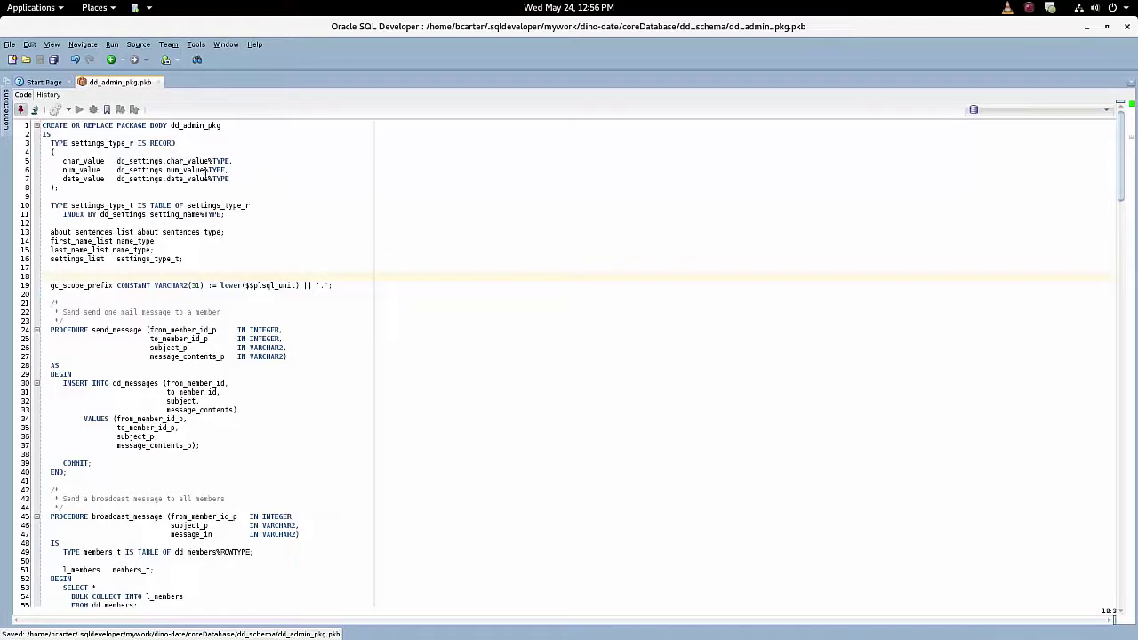
# Review the versioning commands offered for the open package body file.
pyautogui.rightClick(294, 185)
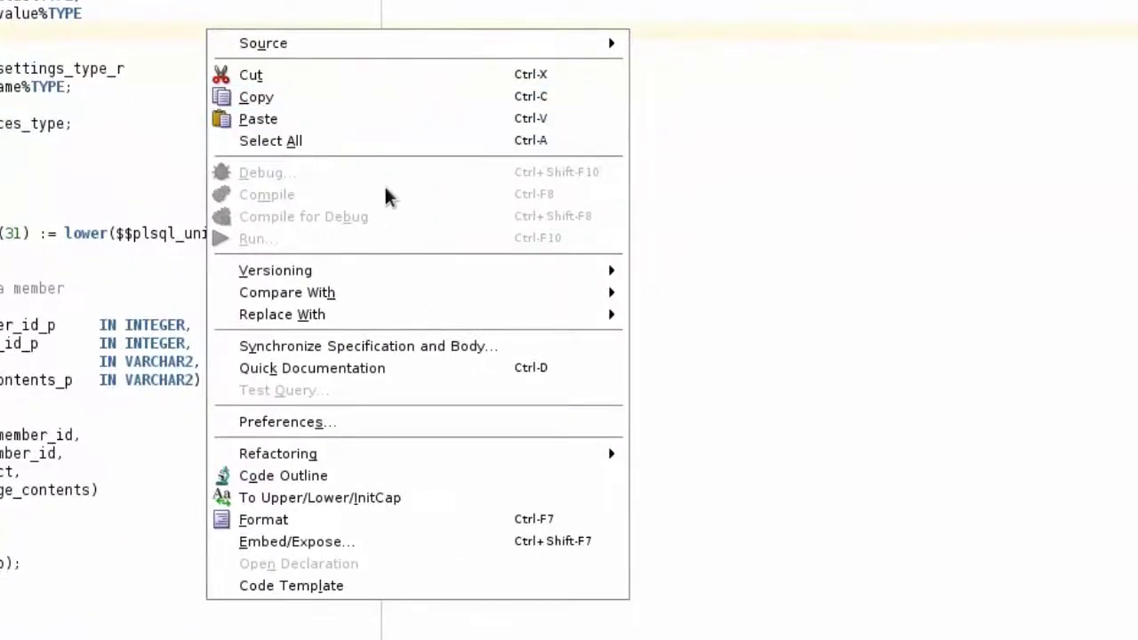
pyautogui.moveTo(422, 277)
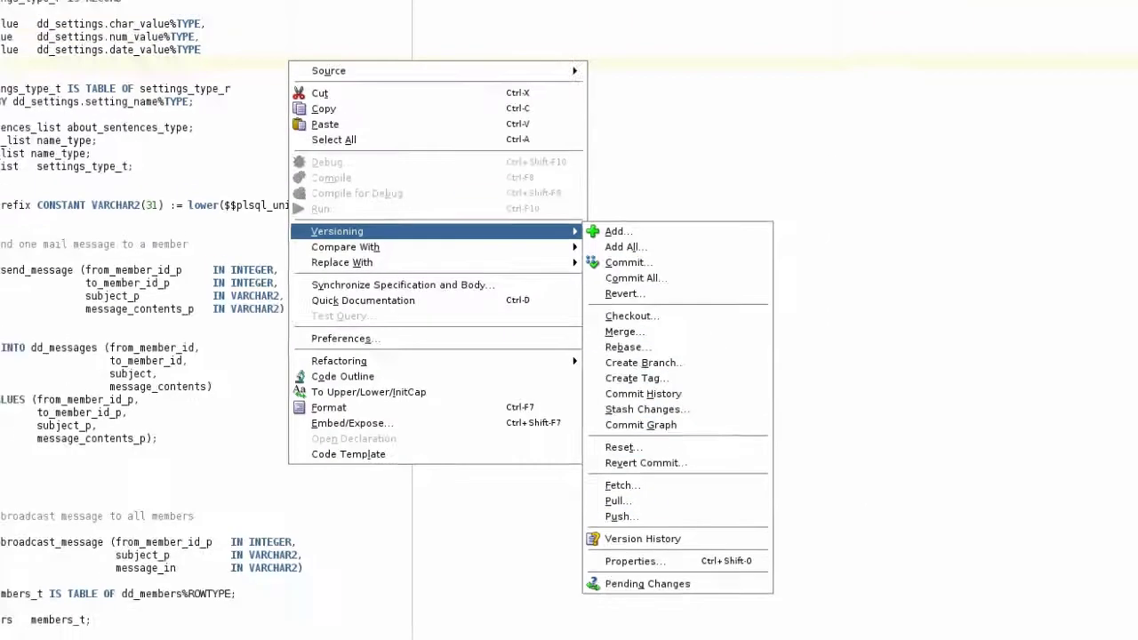
pyautogui.press('Escape')
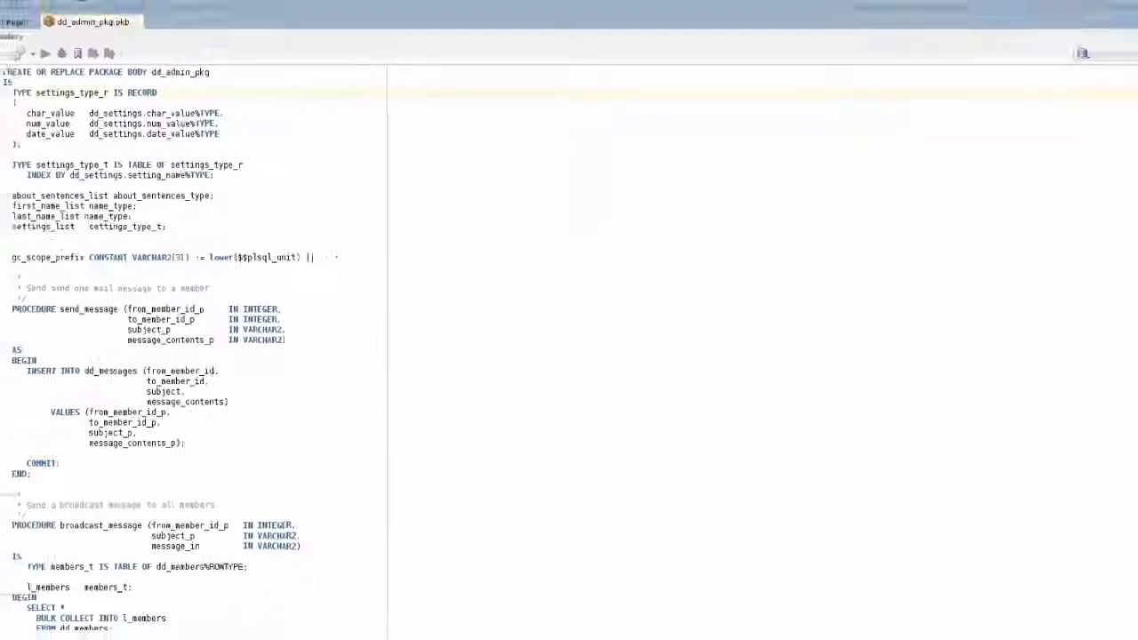
# Display Git's pending changes and enlarge their pane.
pyautogui.click(163, 45)
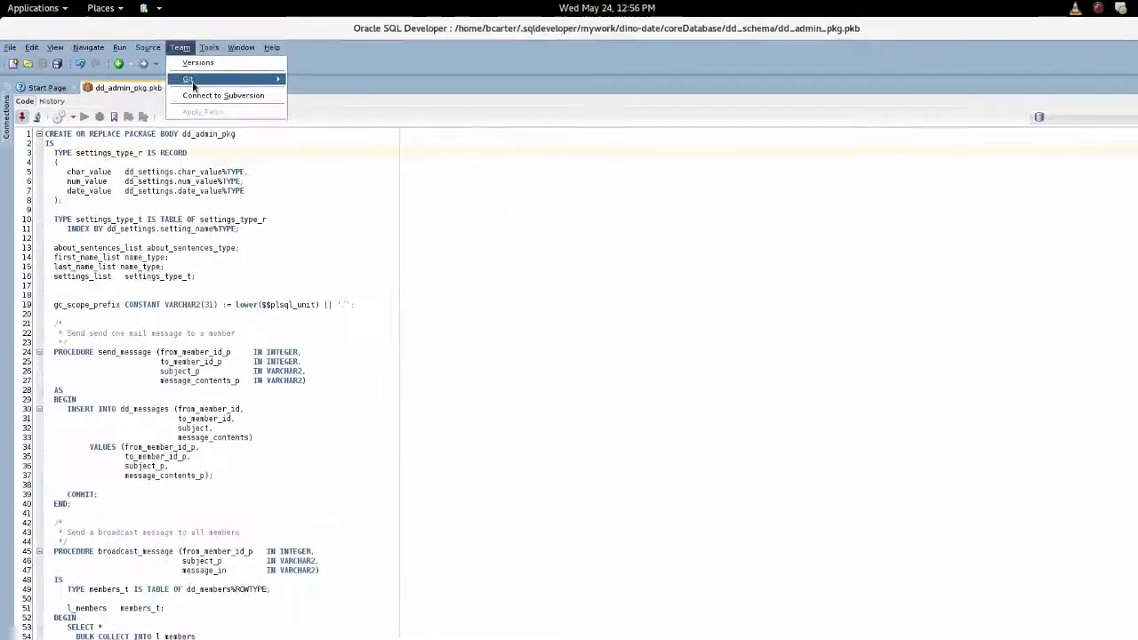
pyautogui.moveTo(190, 75)
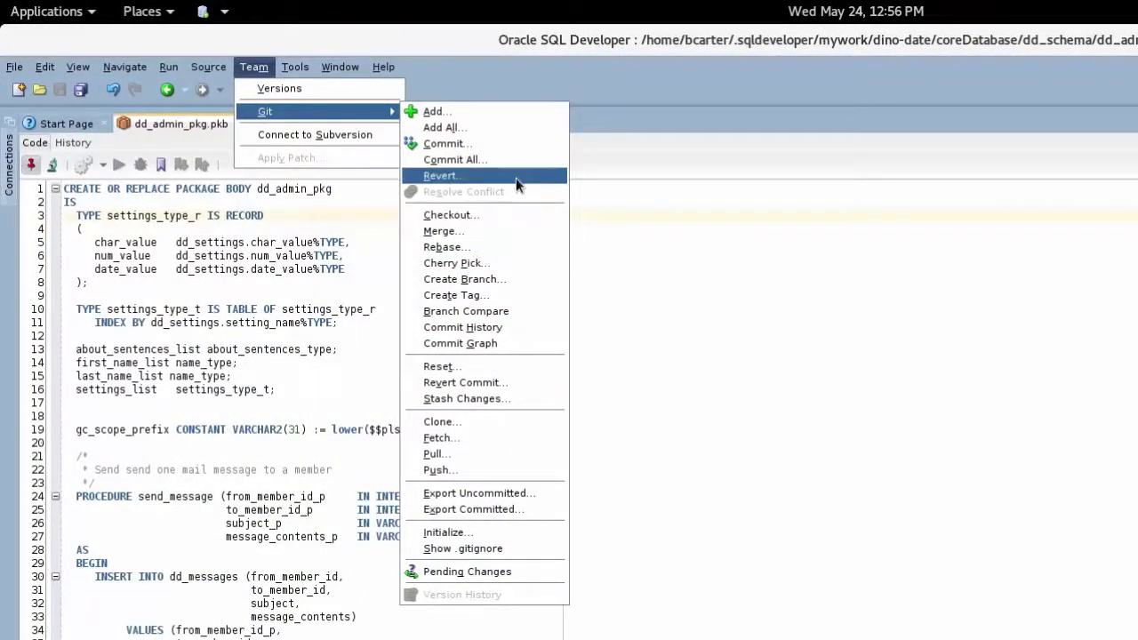
pyautogui.click(469, 571)
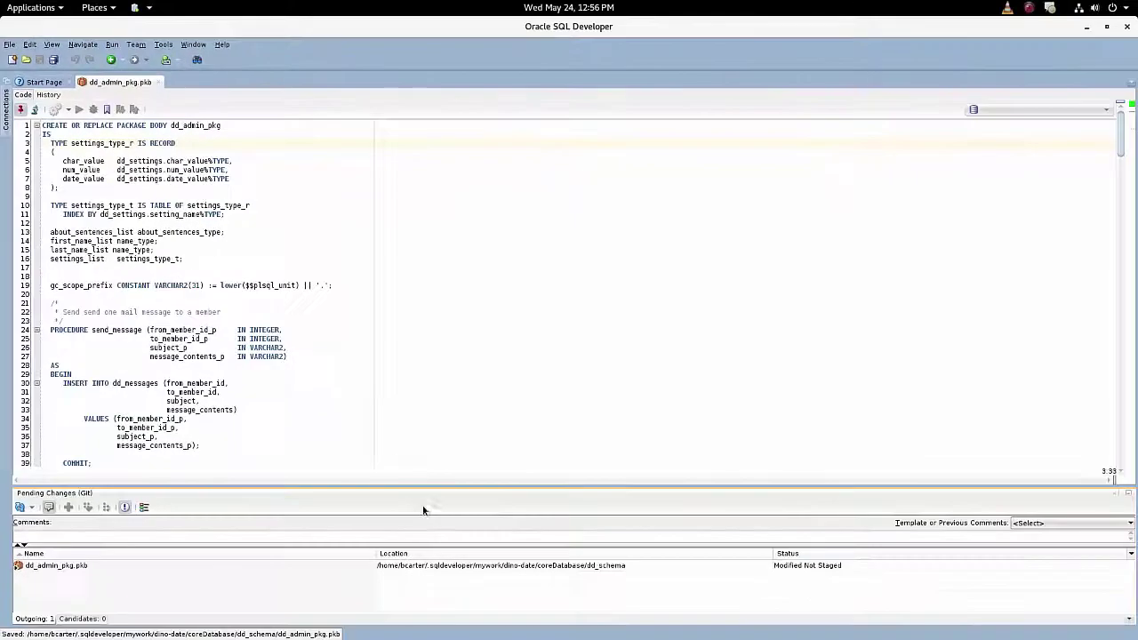
pyautogui.moveTo(422, 490); pyautogui.dragTo(423, 450)
# Select the pending change dd_admin_pkg.pkb and enter "Added CR" as its commit comment.
pyautogui.click(82, 530)
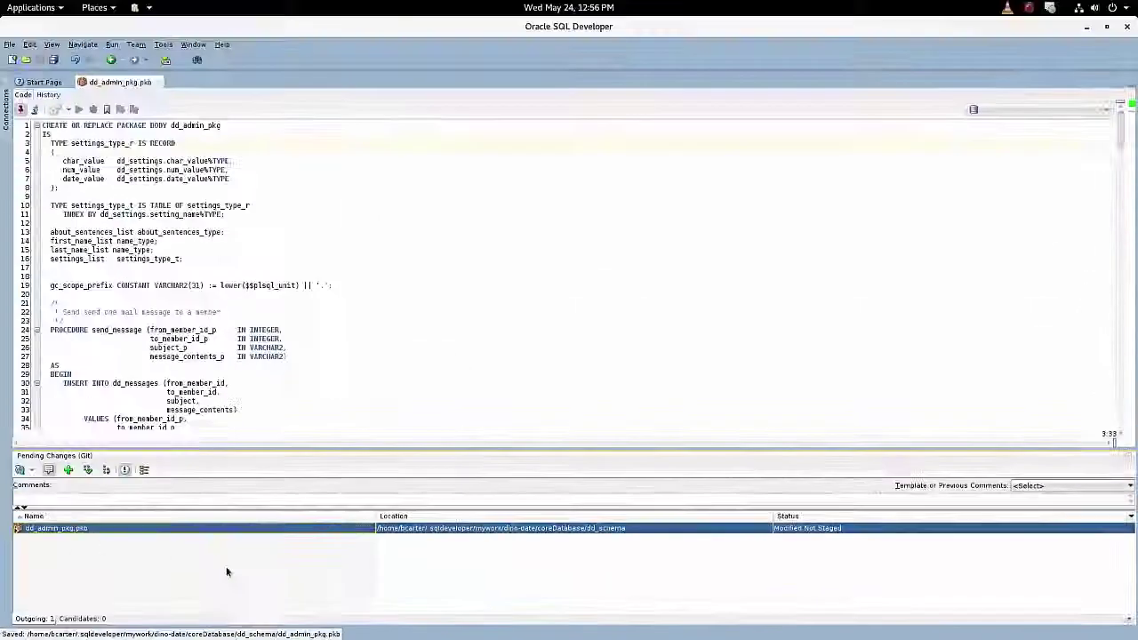
pyautogui.click(82, 498)
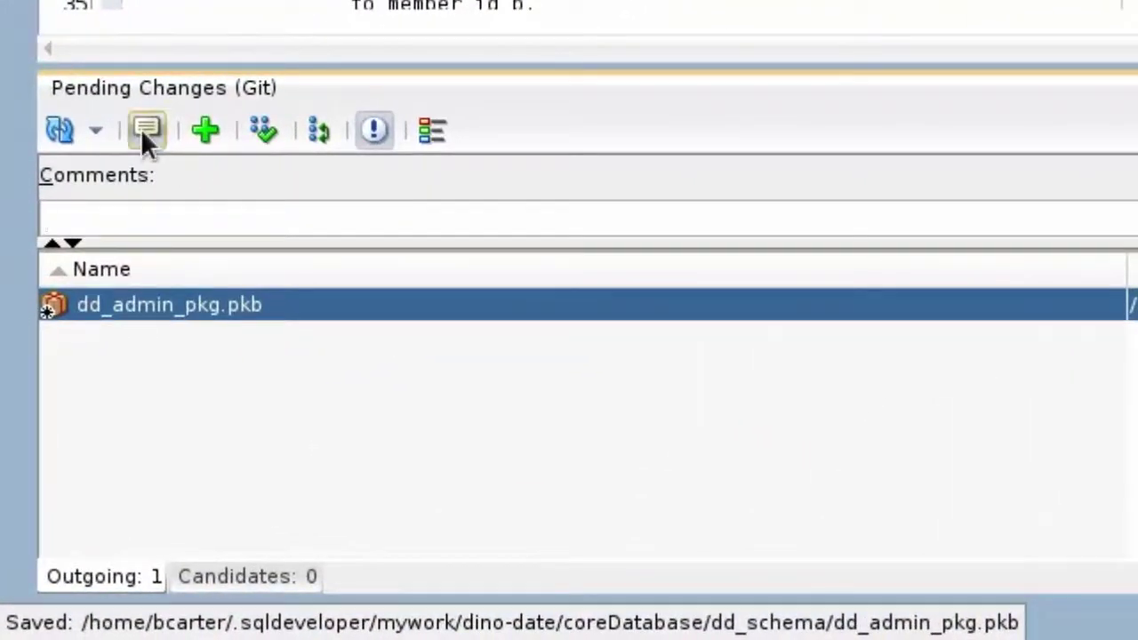
pyautogui.click(131, 162)
pyautogui.click(143, 133)
pyautogui.write('Added CR')
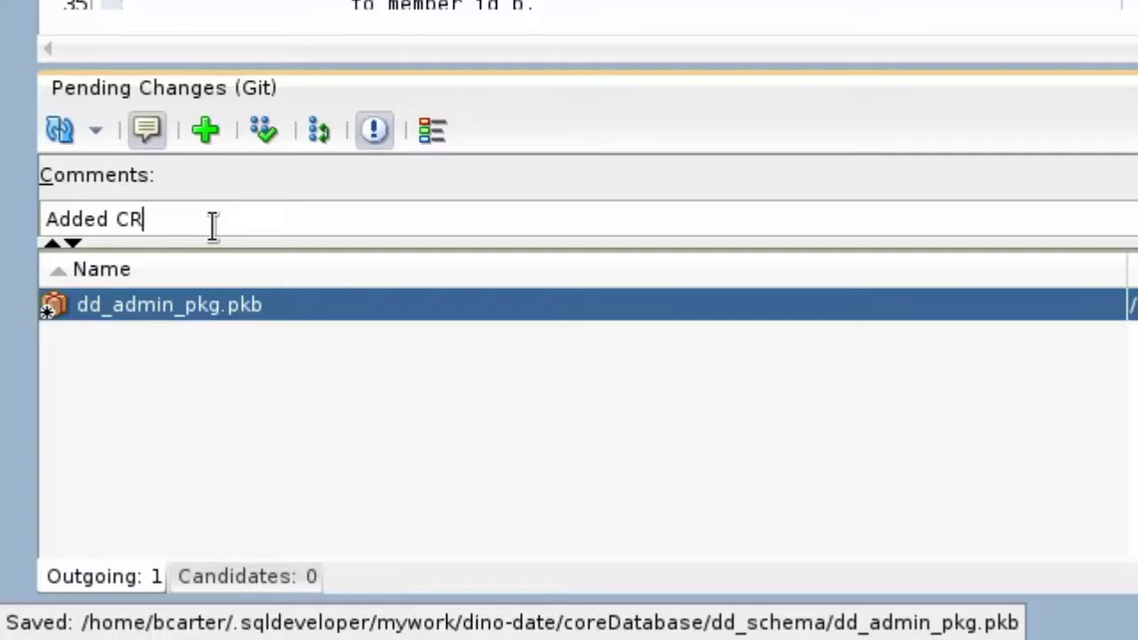
# Stage dd_admin_pkg.pkb and commit it to the local Git repository.
pyautogui.click(196, 139)
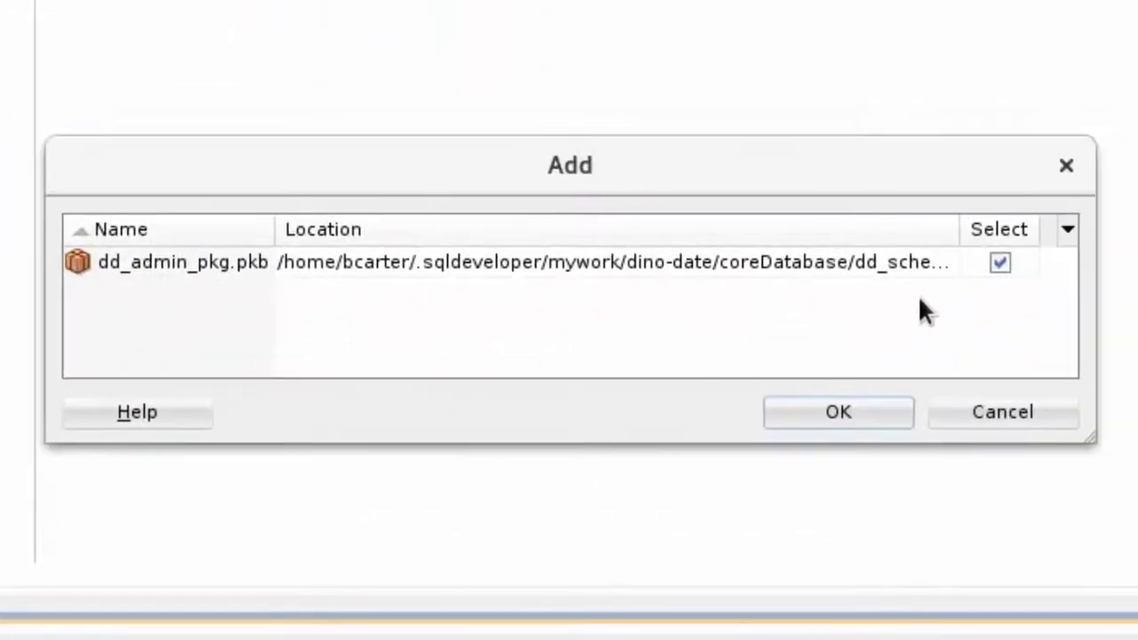
pyautogui.click(836, 413)
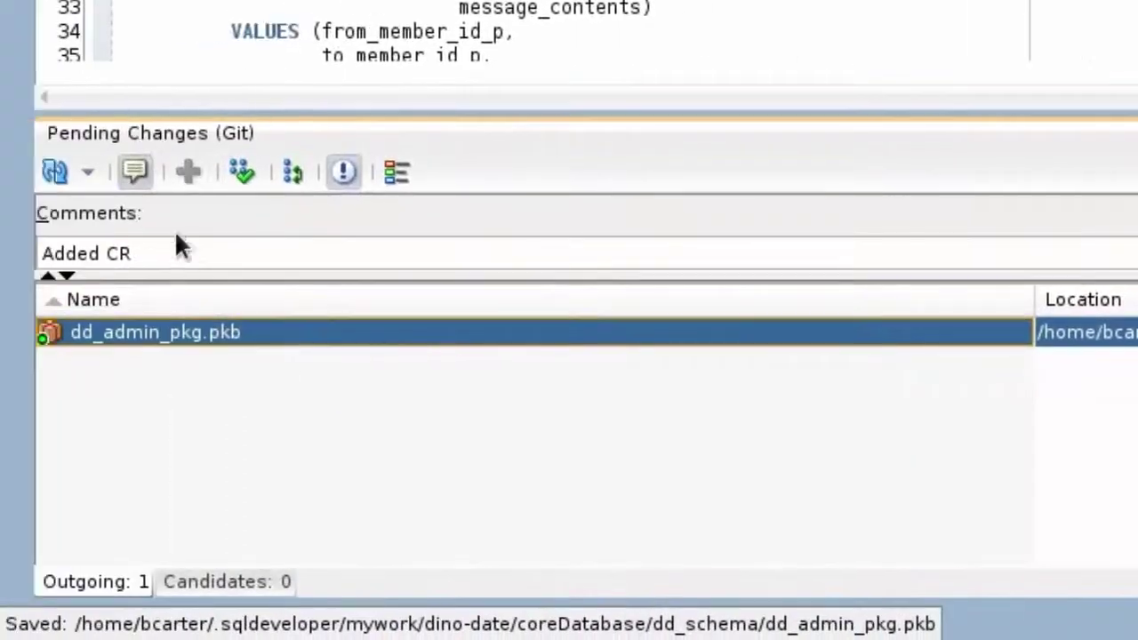
pyautogui.click(246, 172)
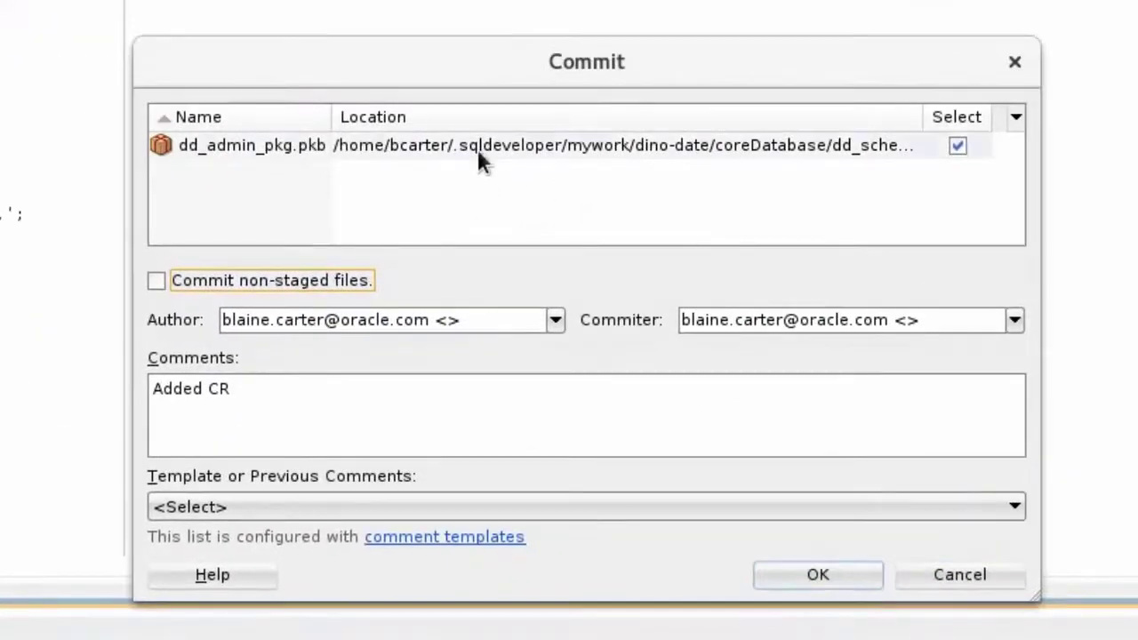
pyautogui.click(477, 147)
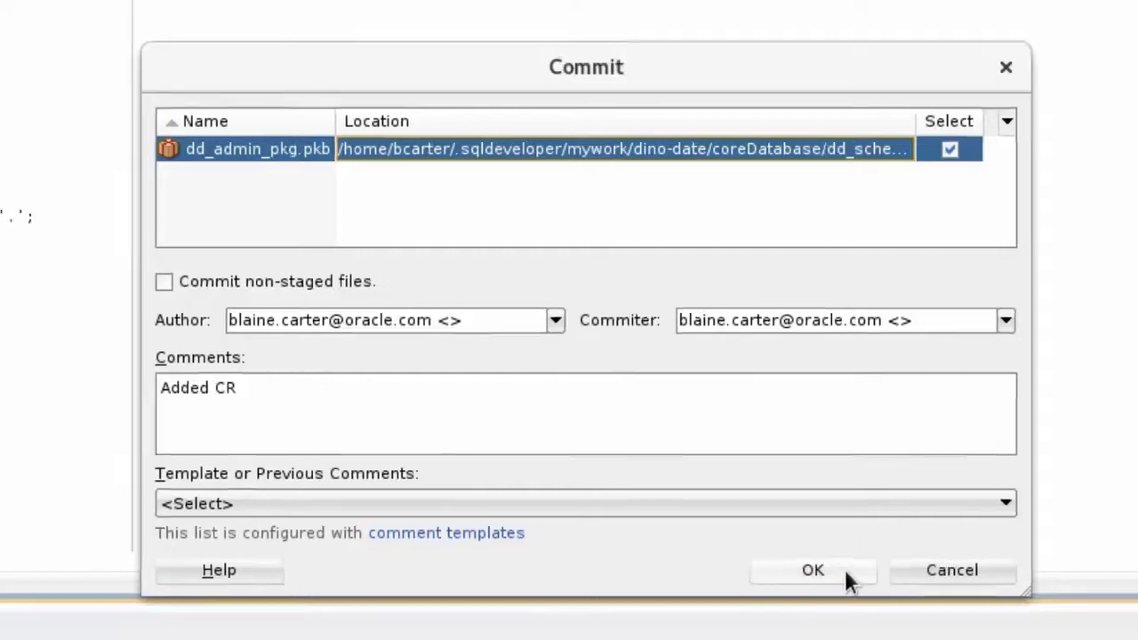
pyautogui.click(849, 574)
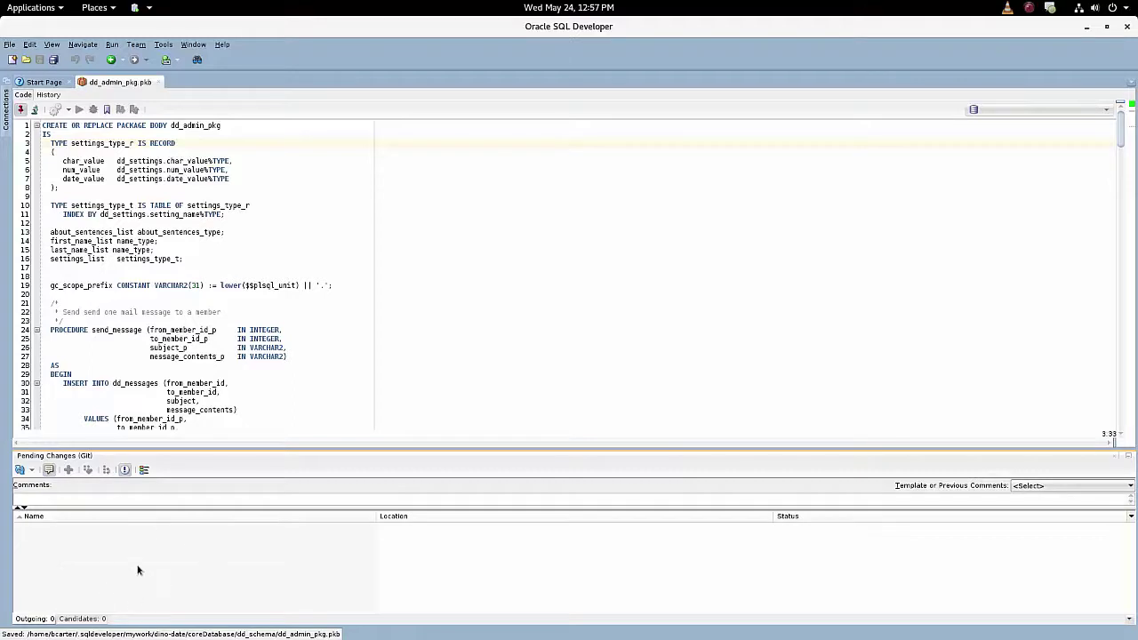
# Shrink the pending changes pane and make the dd_admin_pkg.pkb editor active so its Git commands are available.
pyautogui.moveTo(504, 452); pyautogui.dragTo(498, 497)
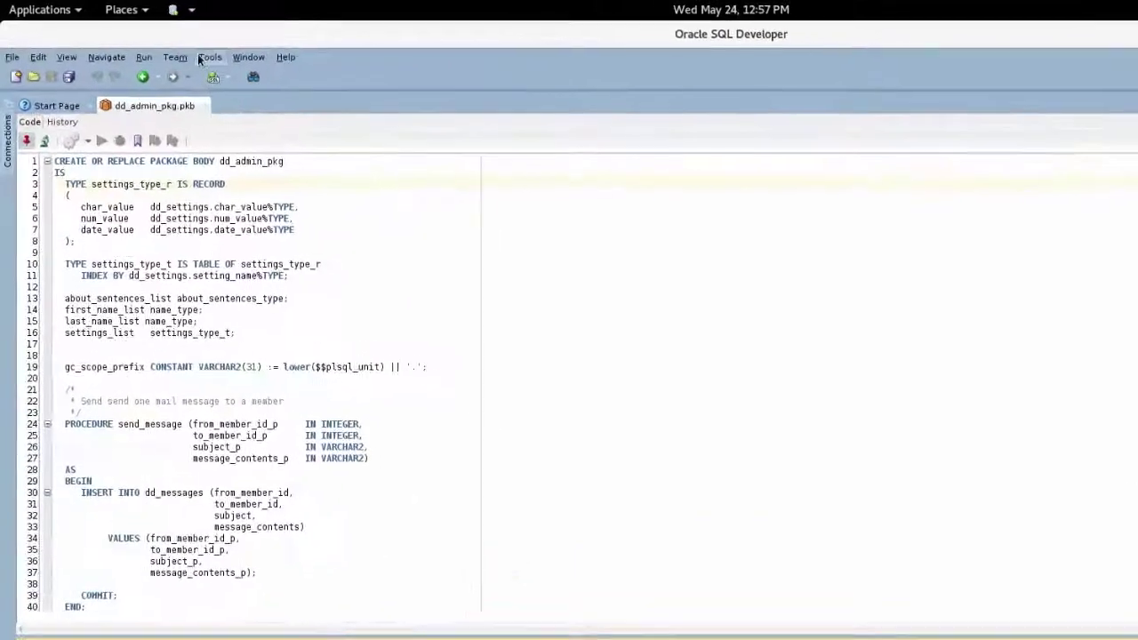
pyautogui.click(139, 44)
pyautogui.moveTo(244, 117)
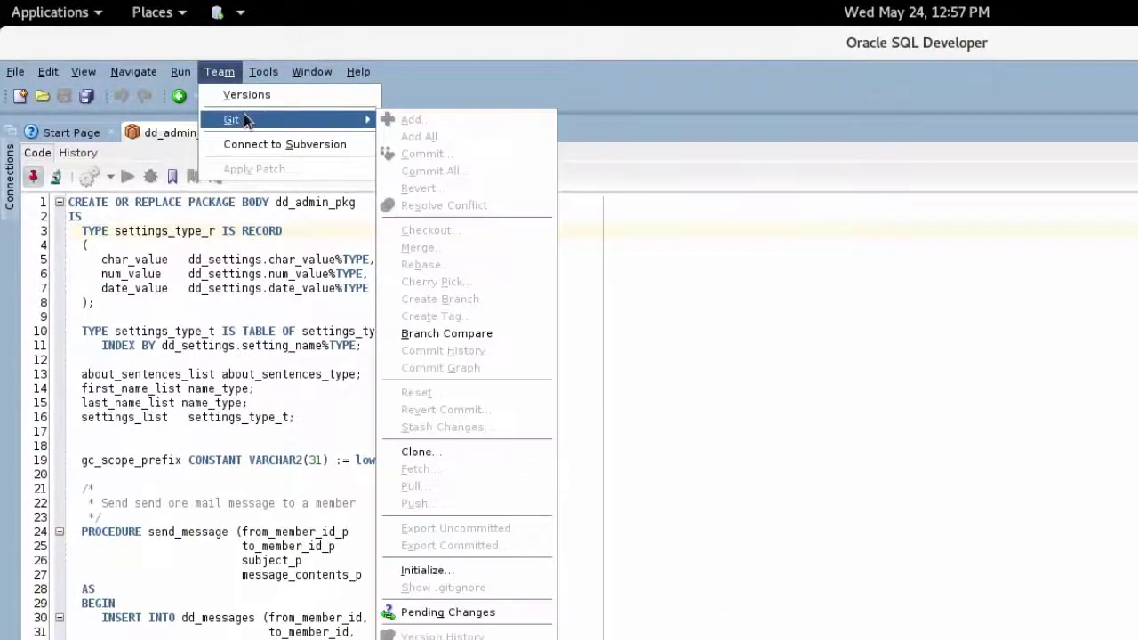
pyautogui.click(230, 323)
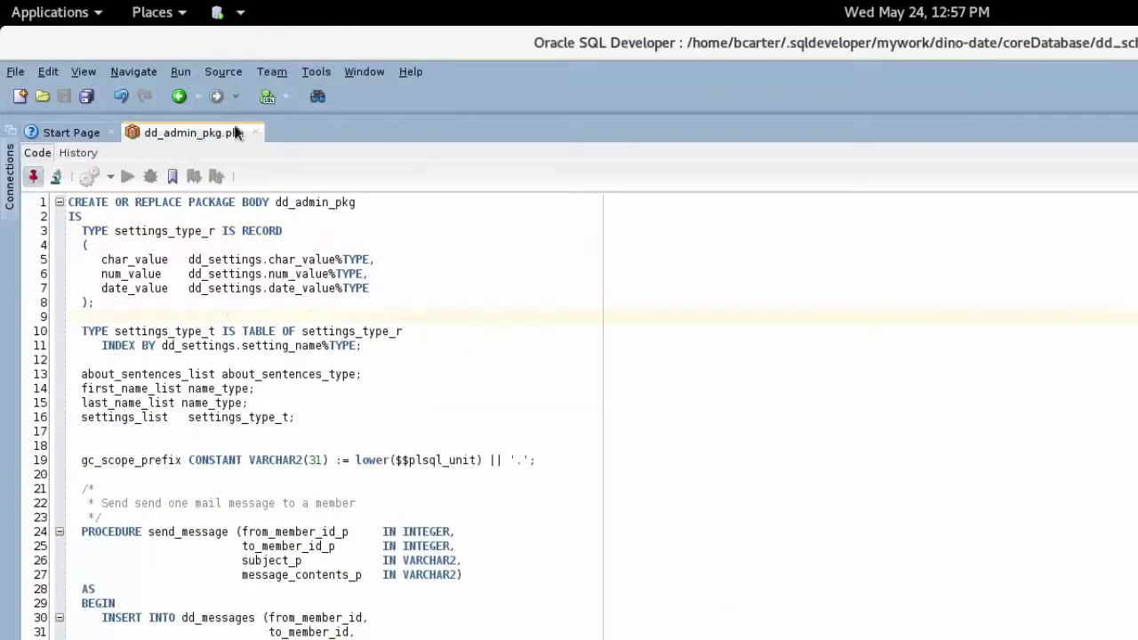
# Start a Git push to the oracle/dino-date GitHub repository, choosing private key file authentication.
pyautogui.click(276, 72)
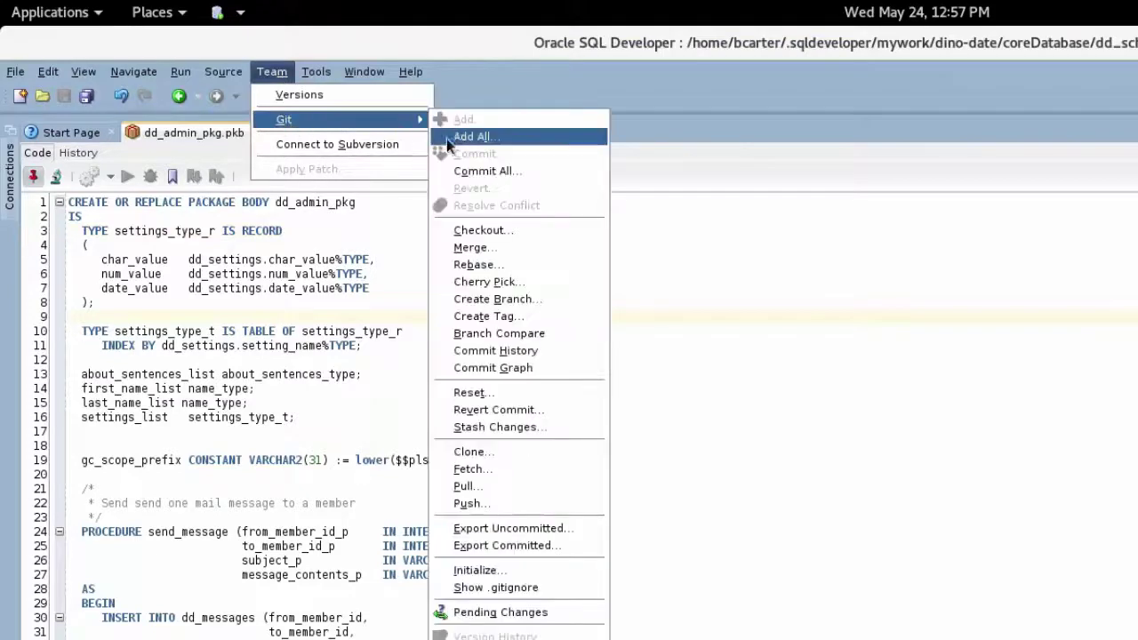
pyautogui.moveTo(356, 119)
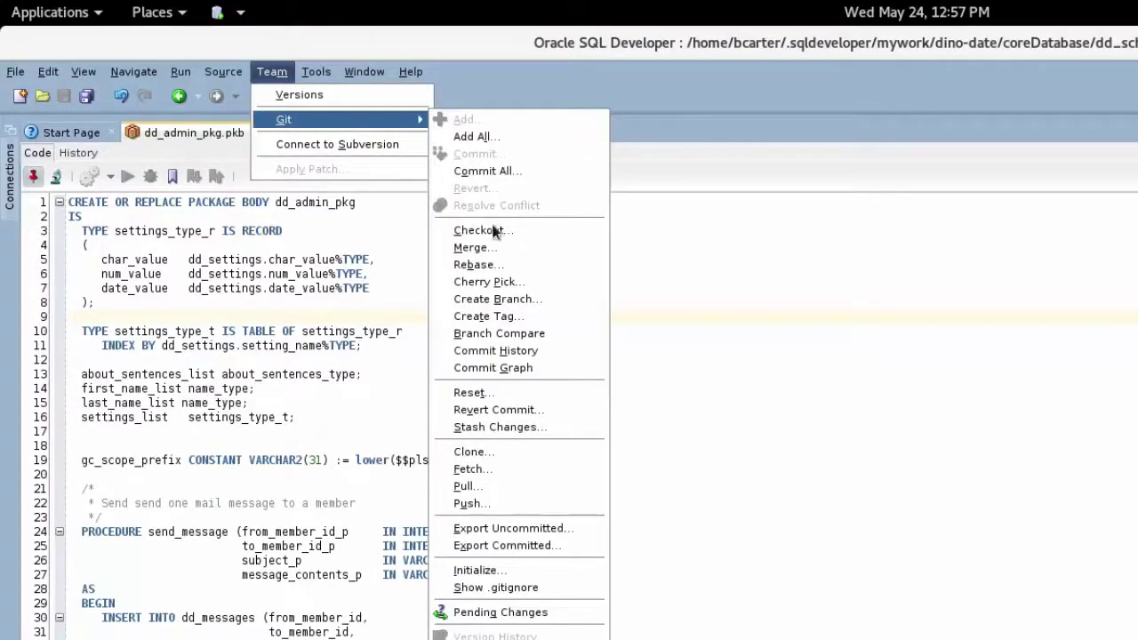
pyautogui.click(537, 503)
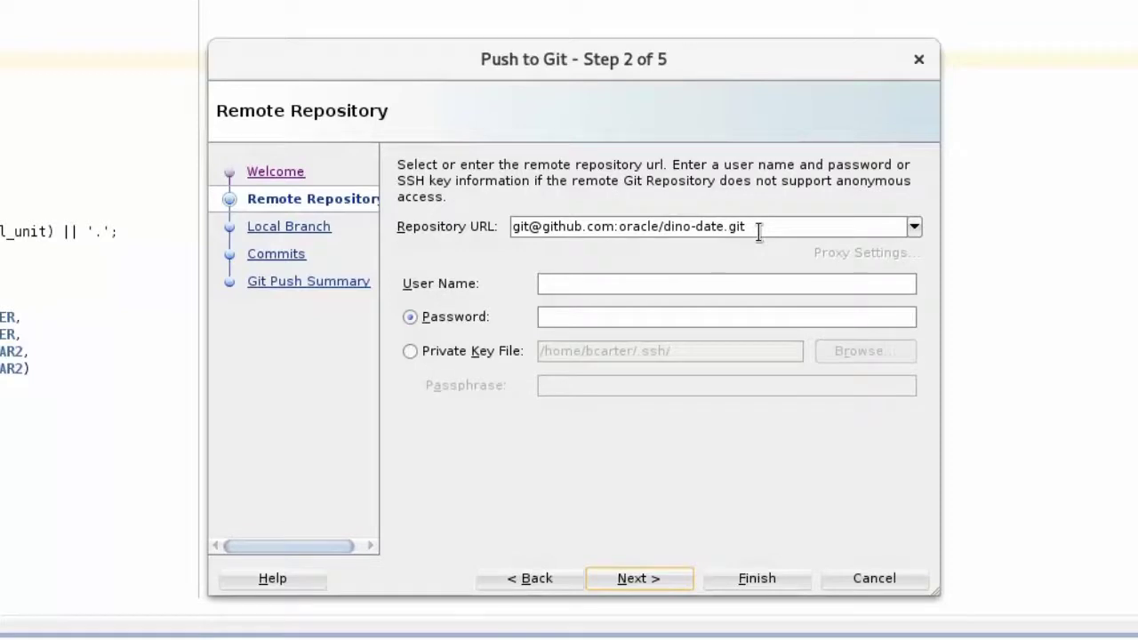
pyautogui.click(424, 356)
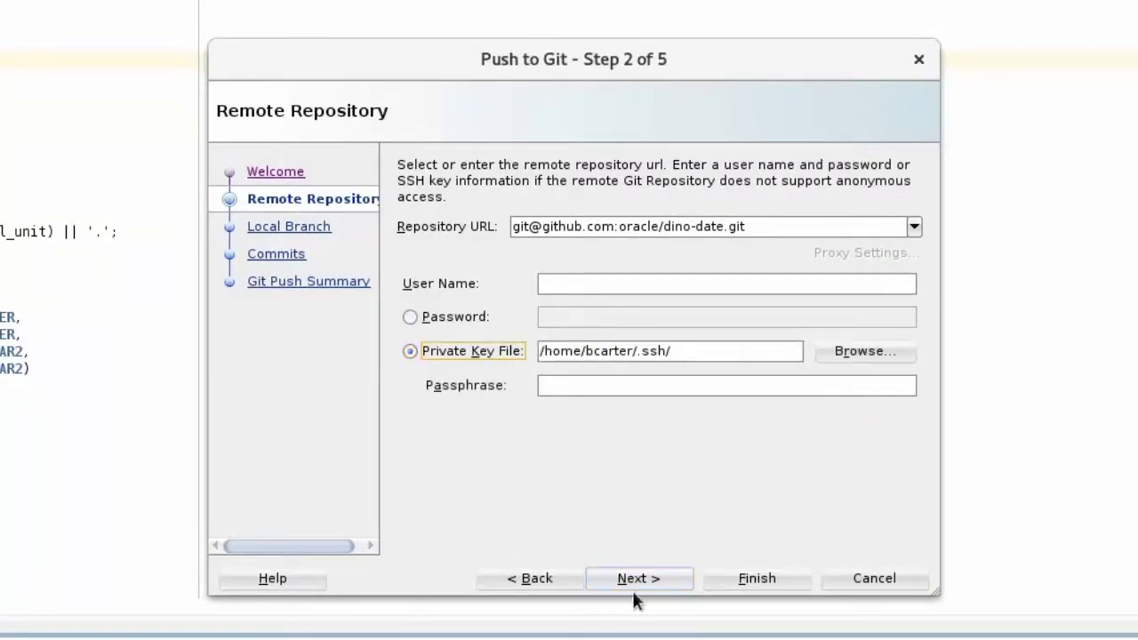
pyautogui.click(666, 580)
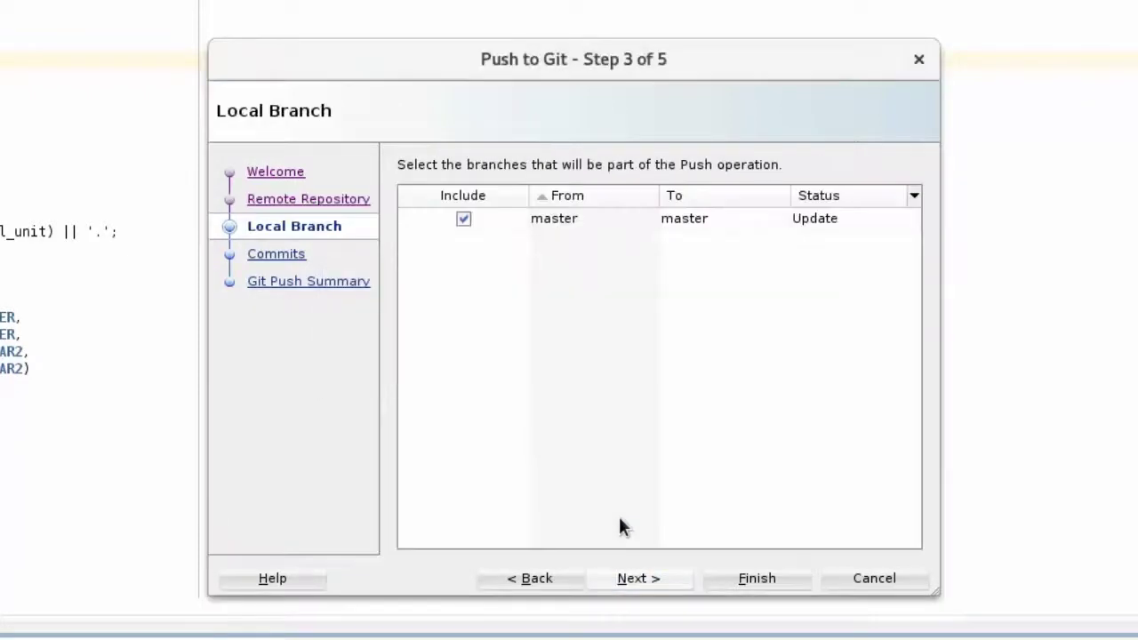
# Keep the master branch included, review its commits and the push summary, and cancel the push.
pyautogui.click(647, 577)
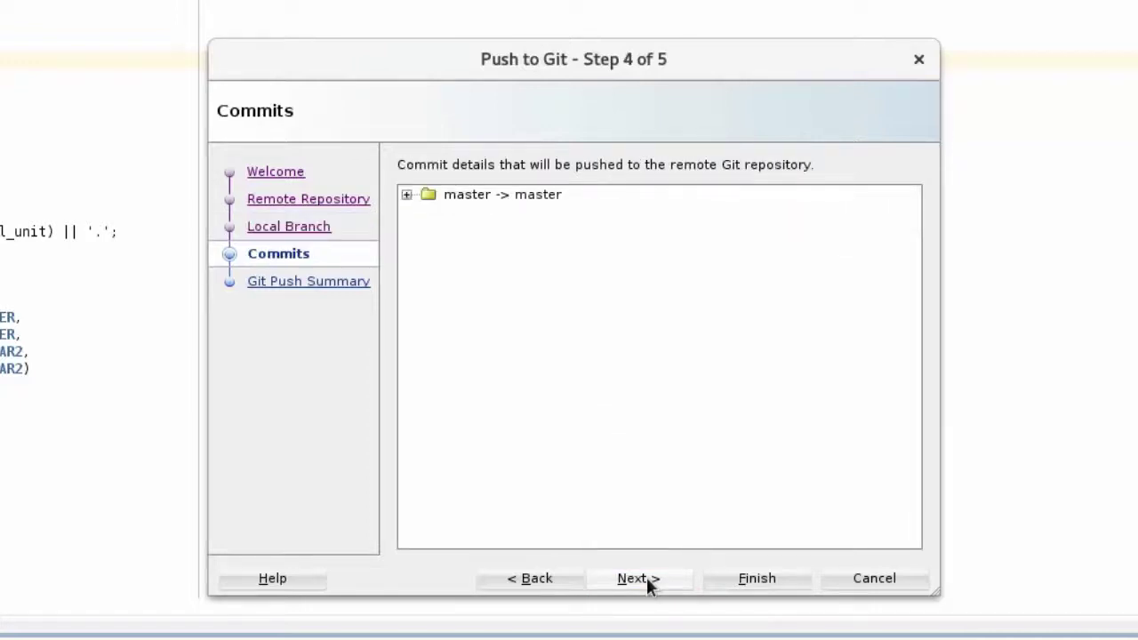
pyautogui.click(406, 196)
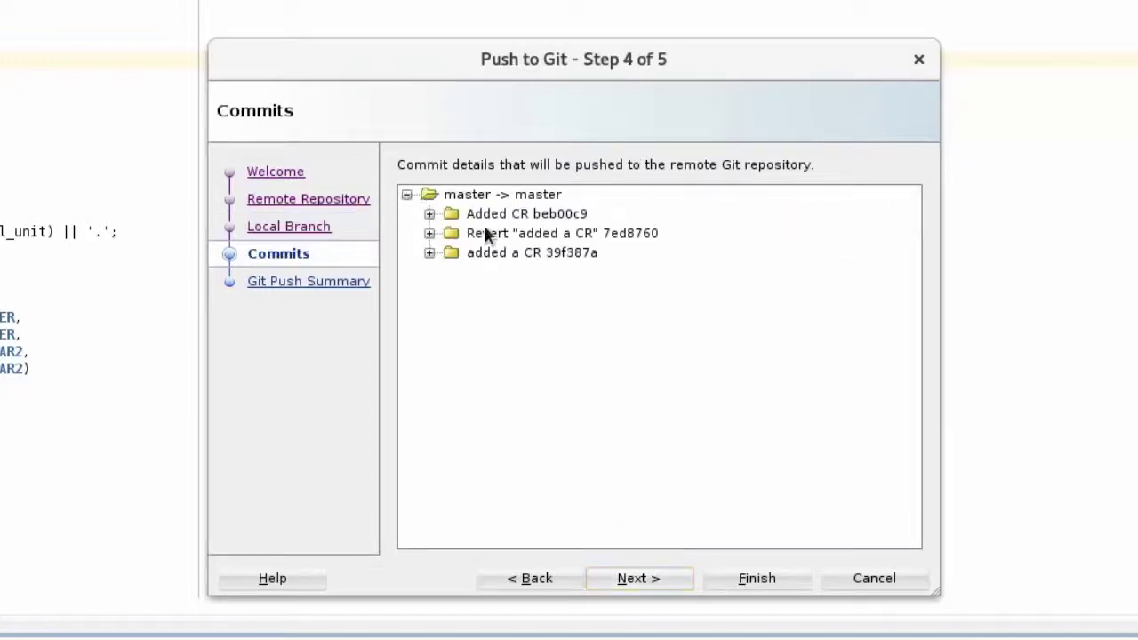
pyautogui.click(658, 579)
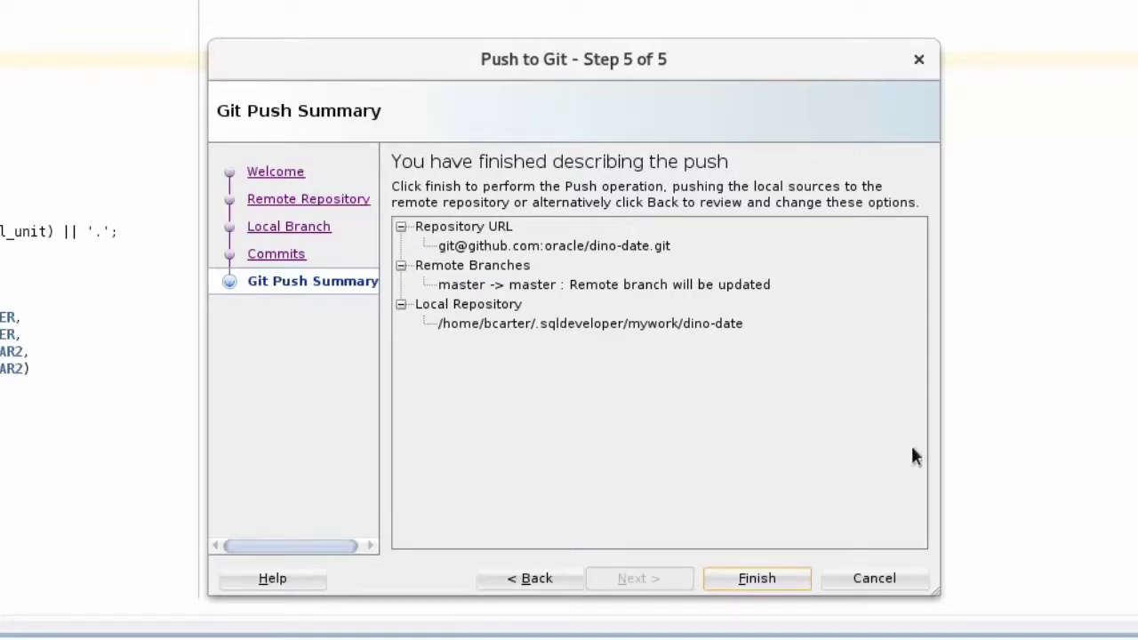
pyautogui.click(881, 577)
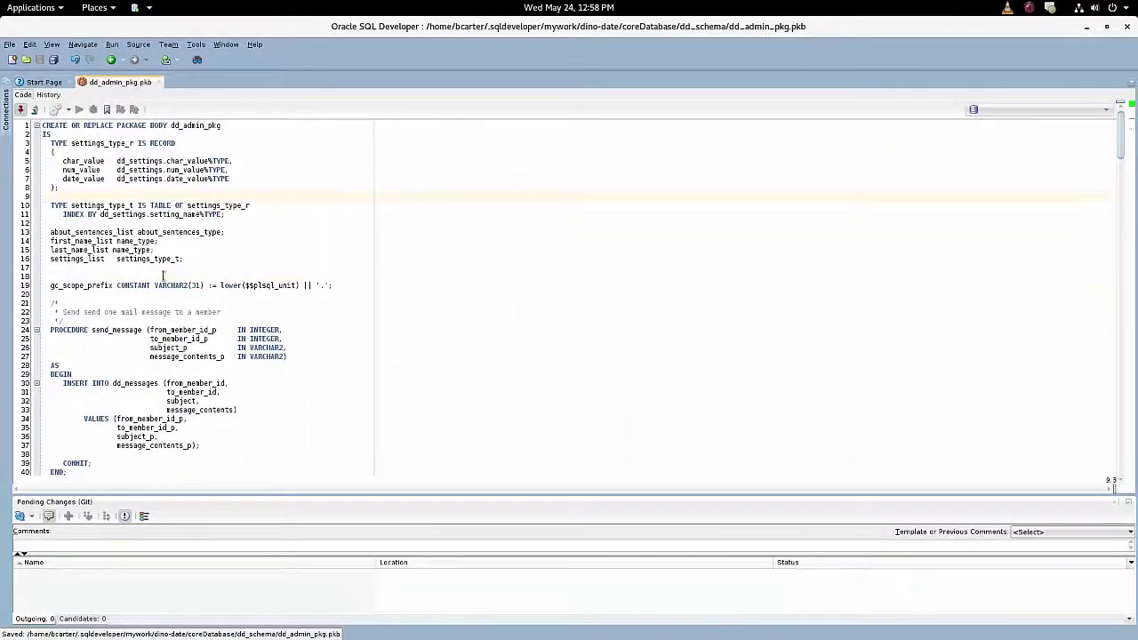
pyautogui.click(164, 276)
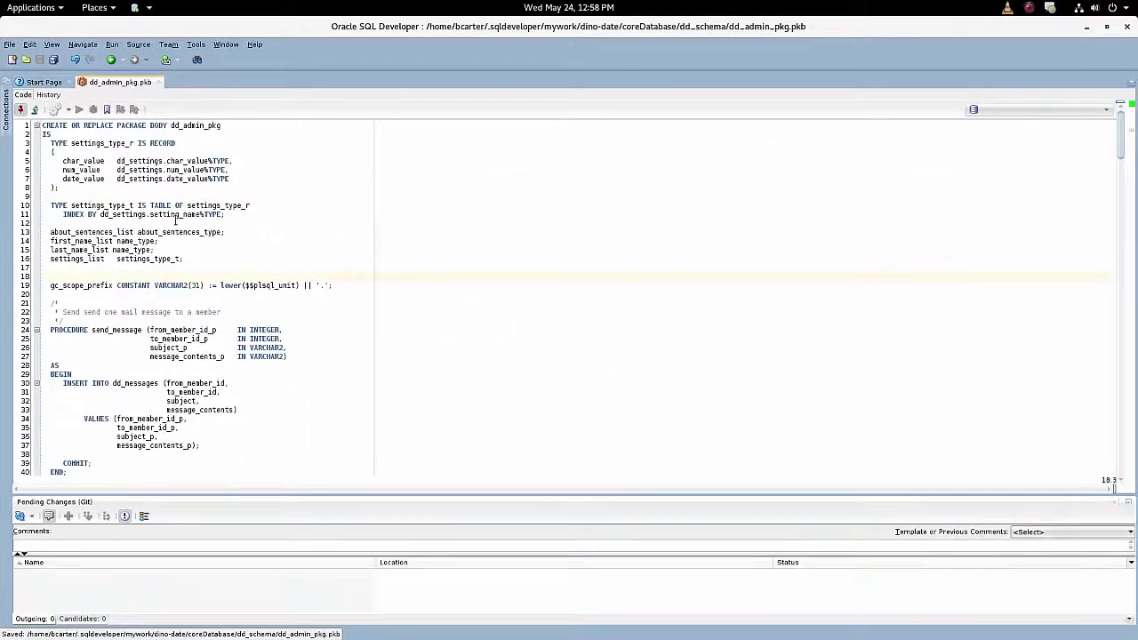
pyautogui.click(169, 45)
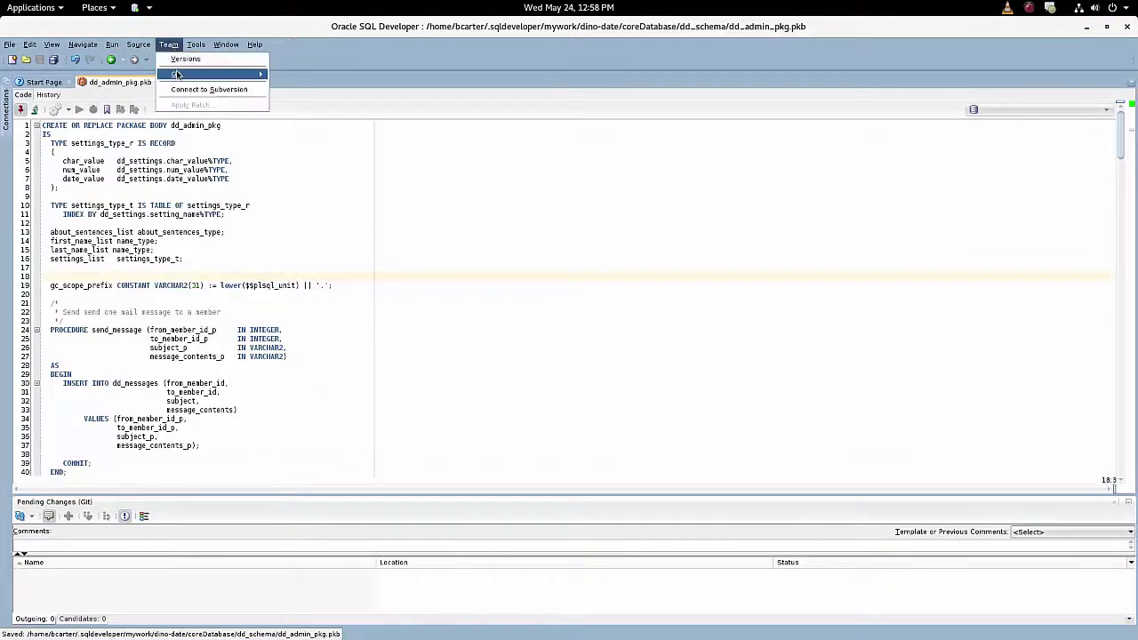
pyautogui.moveTo(191, 73)
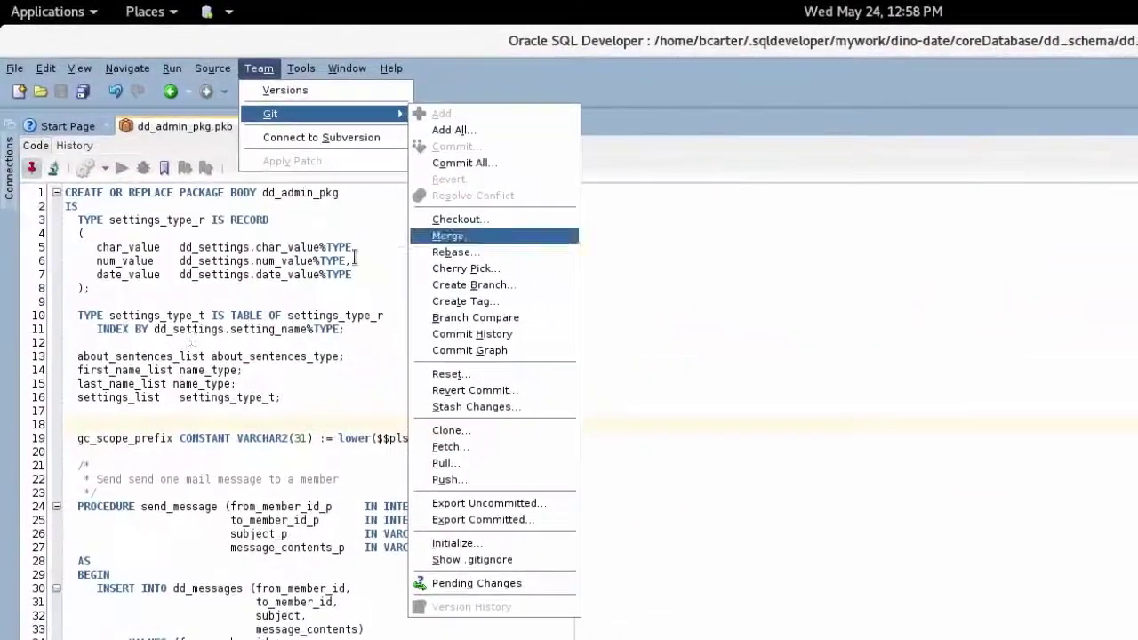
pyautogui.click(133, 234)
# Revert the commit on the dino-date repository's master branch, with the revert modifications committed.
pyautogui.click(259, 75)
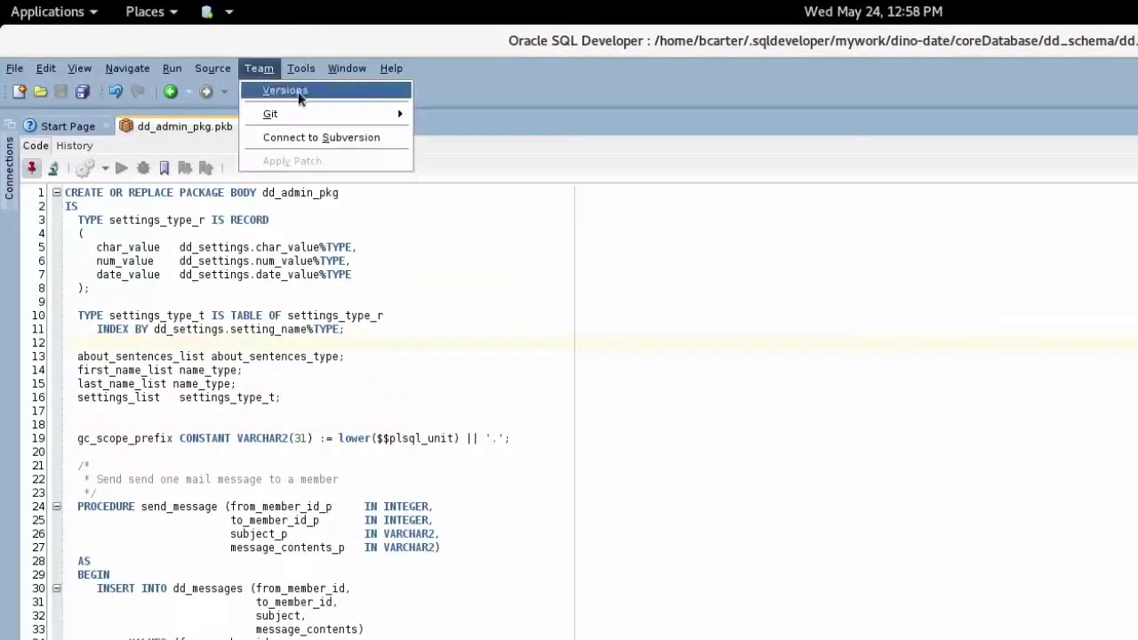
pyautogui.moveTo(321, 114)
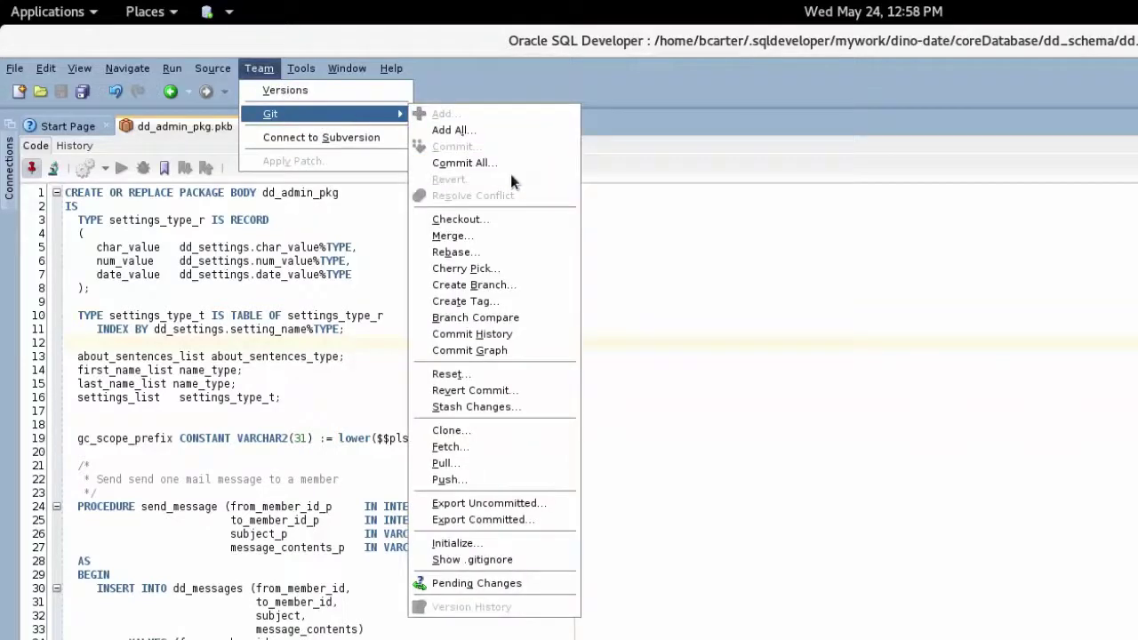
pyautogui.click(528, 395)
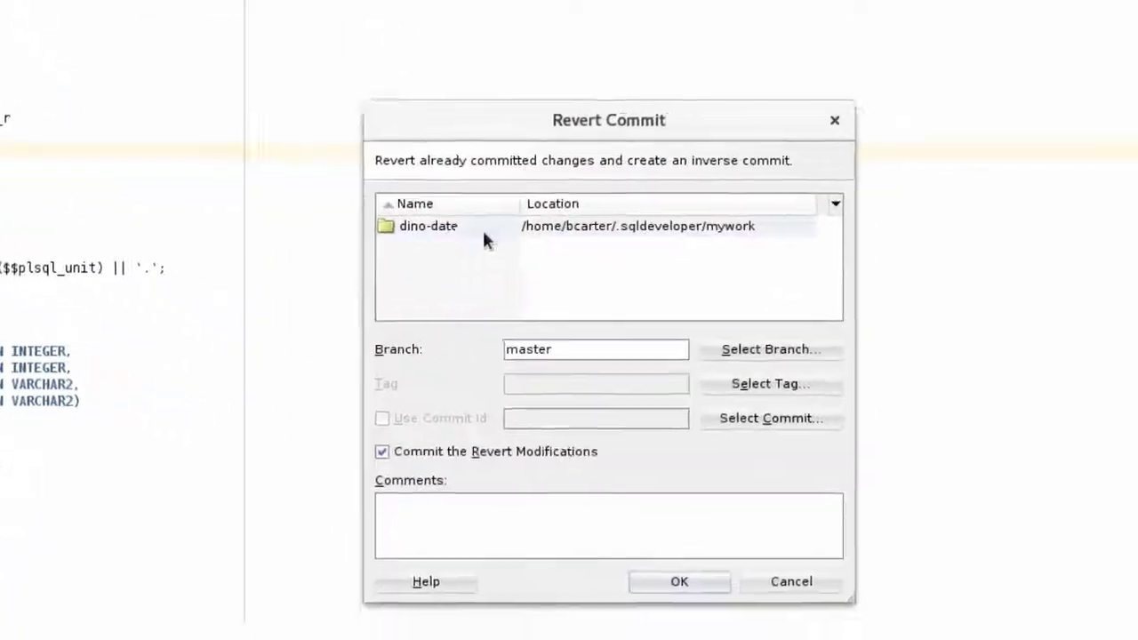
pyautogui.click(755, 430)
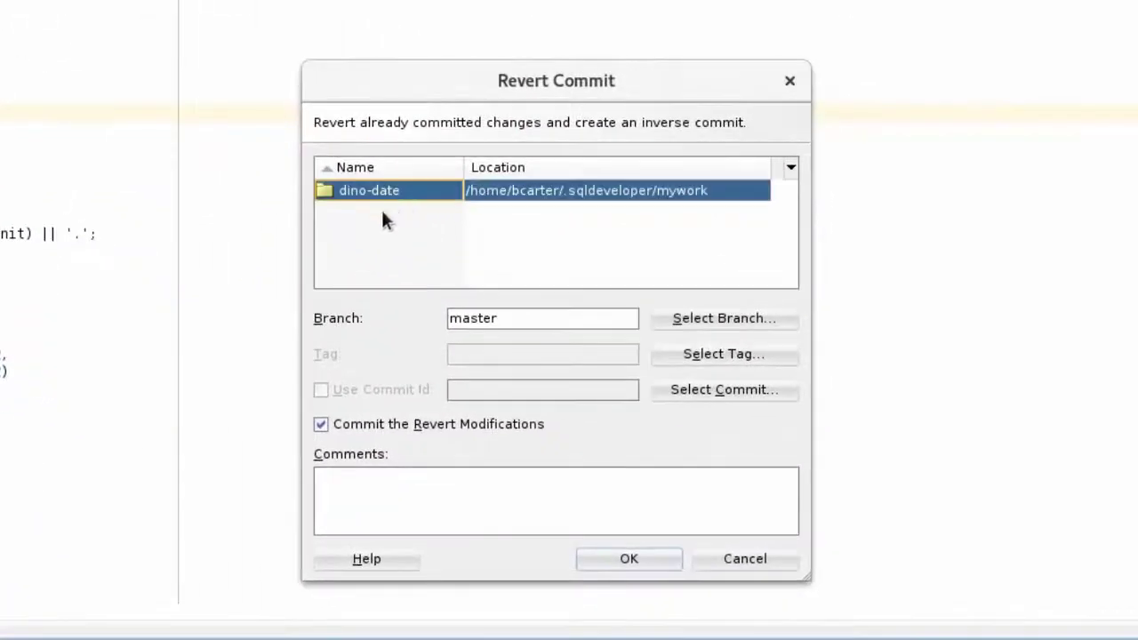
pyautogui.click(611, 566)
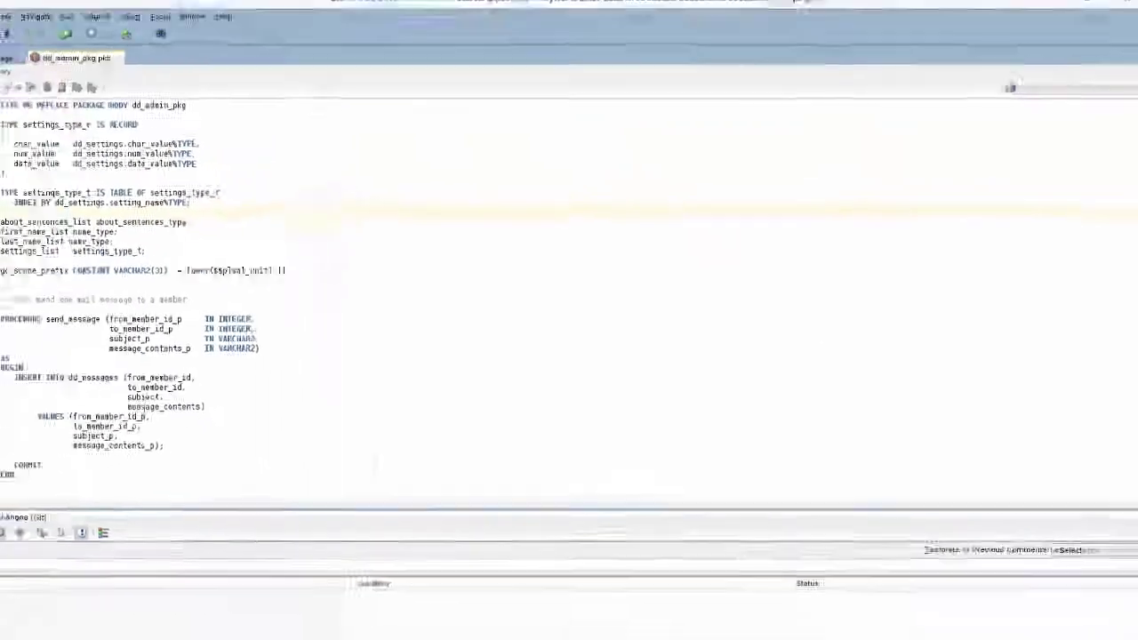